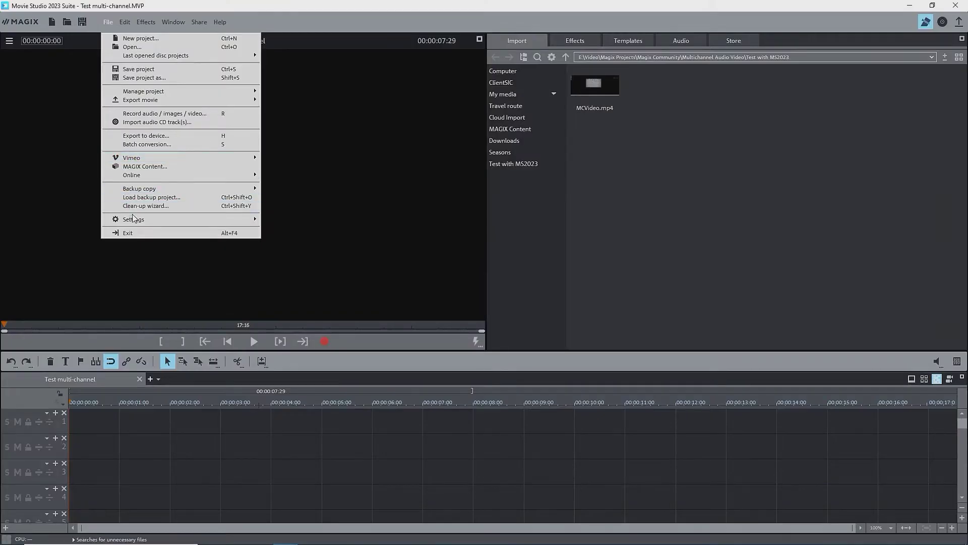
# - Keep 'Video/Audio on one track' enabled in the Program settings
pyautogui.moveTo(231, 218)
pyautogui.click(282, 228)
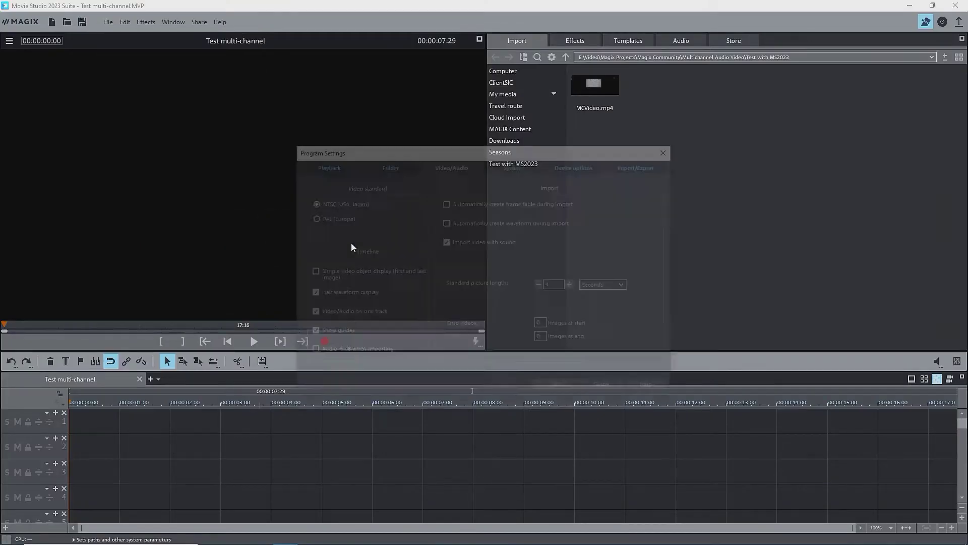
pyautogui.click(312, 313)
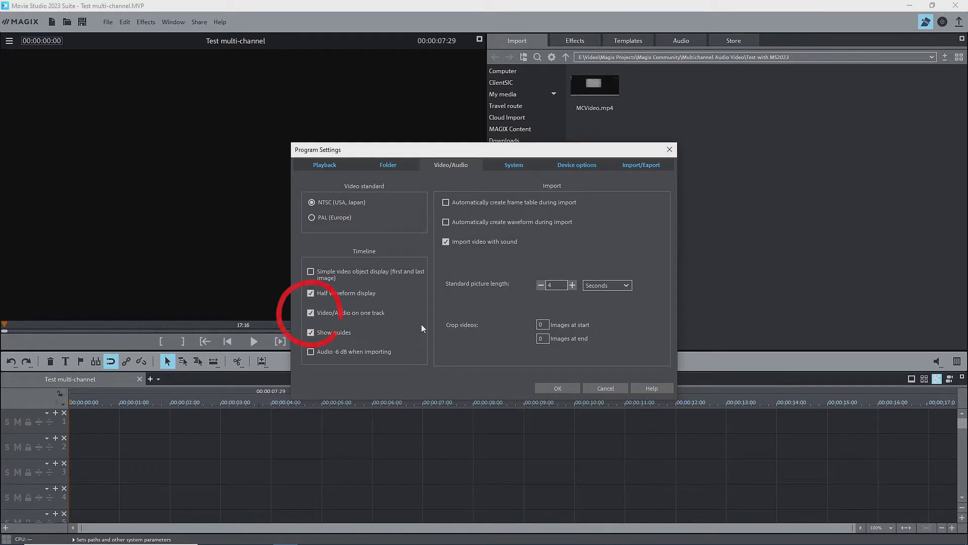
pyautogui.click(557, 389)
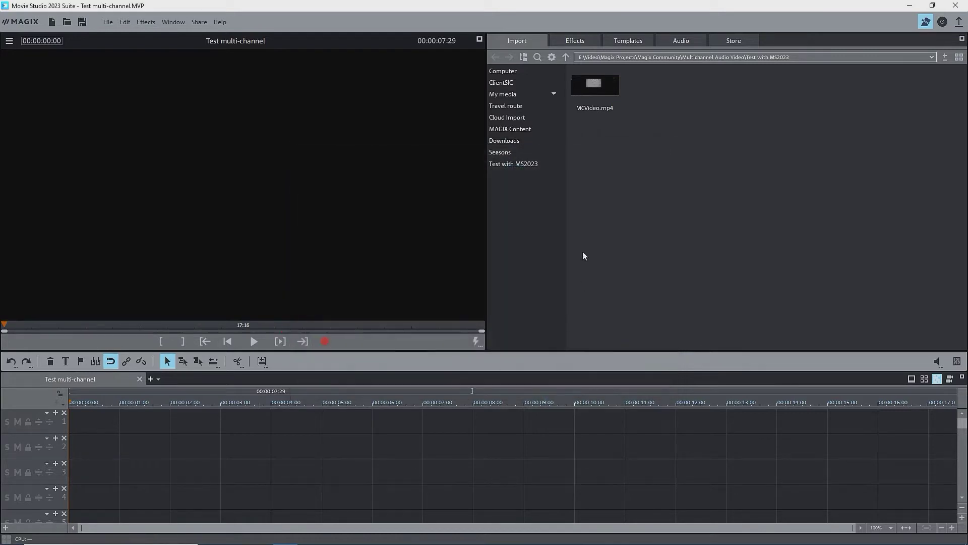
# - Insert MCVideo.mp4 on track 1 and keep Audio track 1 as its active audio
pyautogui.moveTo(602, 114)
pyautogui.click(610, 95)
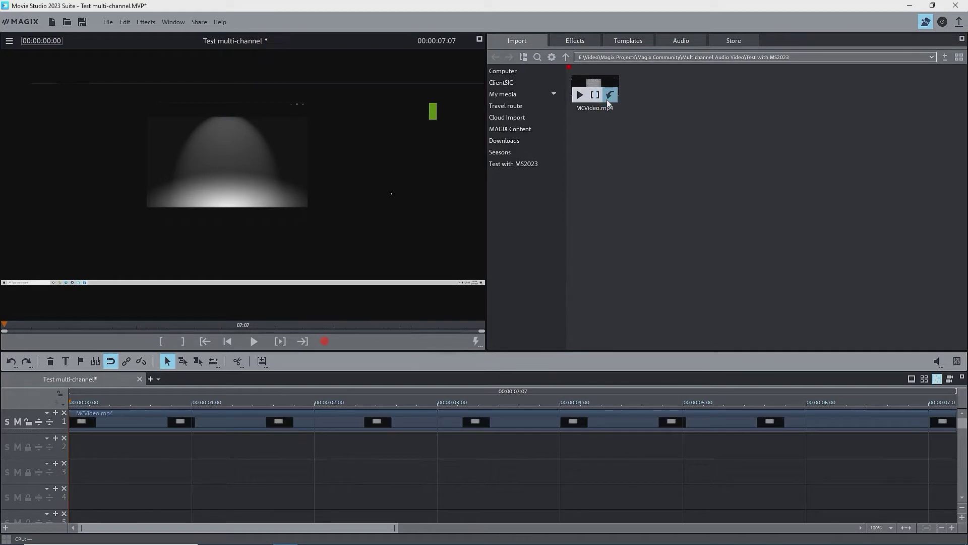
pyautogui.click(222, 420)
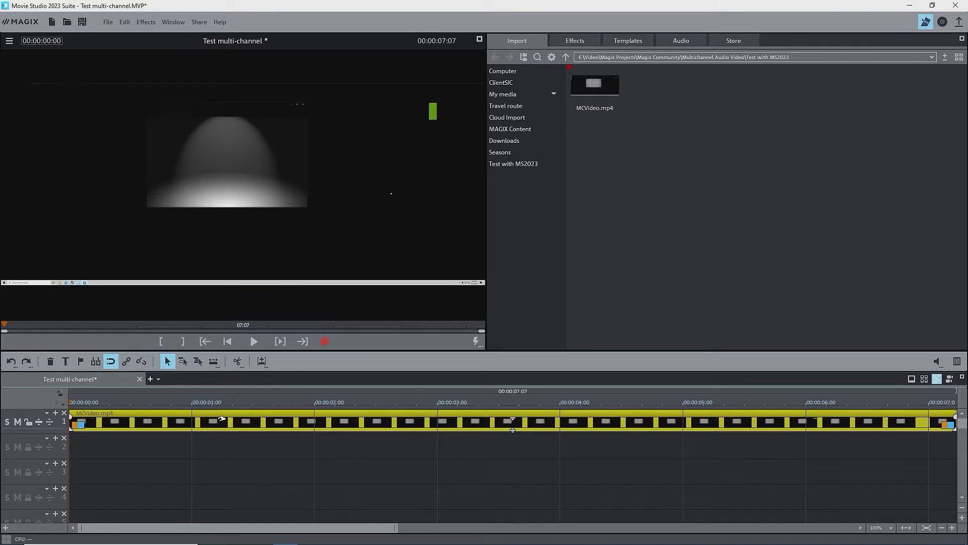
pyautogui.rightClick(222, 419)
pyautogui.moveTo(310, 183)
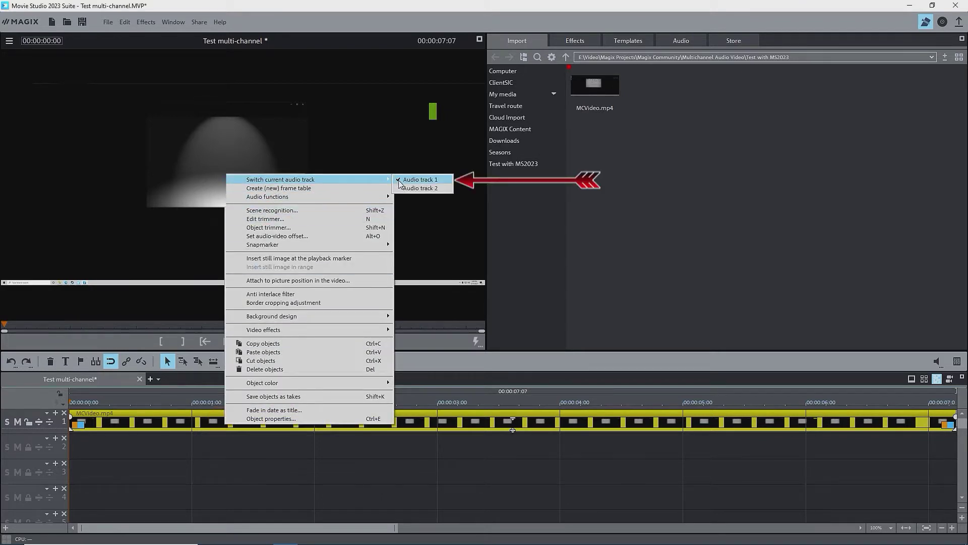
pyautogui.click(185, 411)
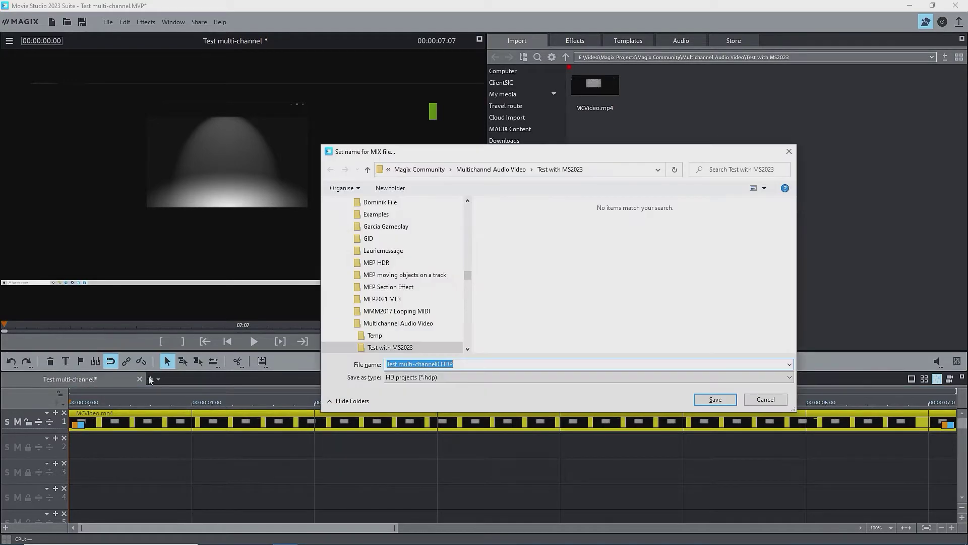
# - Name the mix file MCVideo-Audio1 and save the mixdown onto track 2
pyautogui.moveTo(440, 362); pyautogui.dragTo(386, 363)
pyautogui.write('MCVid')
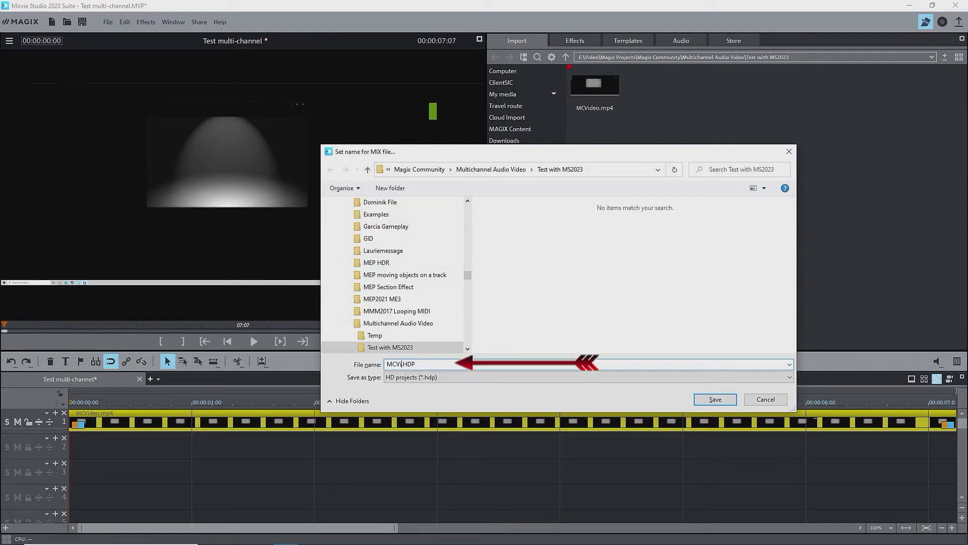
pyautogui.write('eo')
pyautogui.write('-Au')
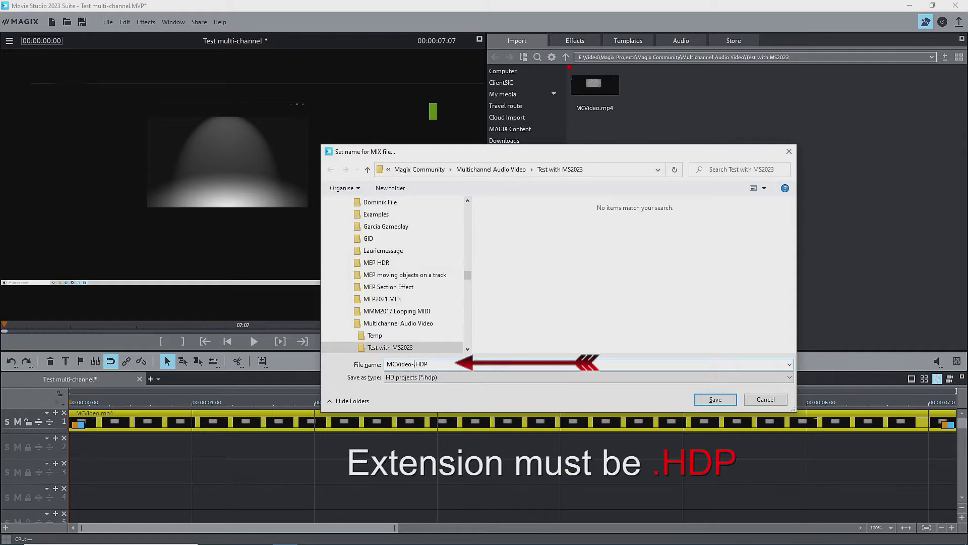
pyautogui.write('dio1')
pyautogui.press('Return')
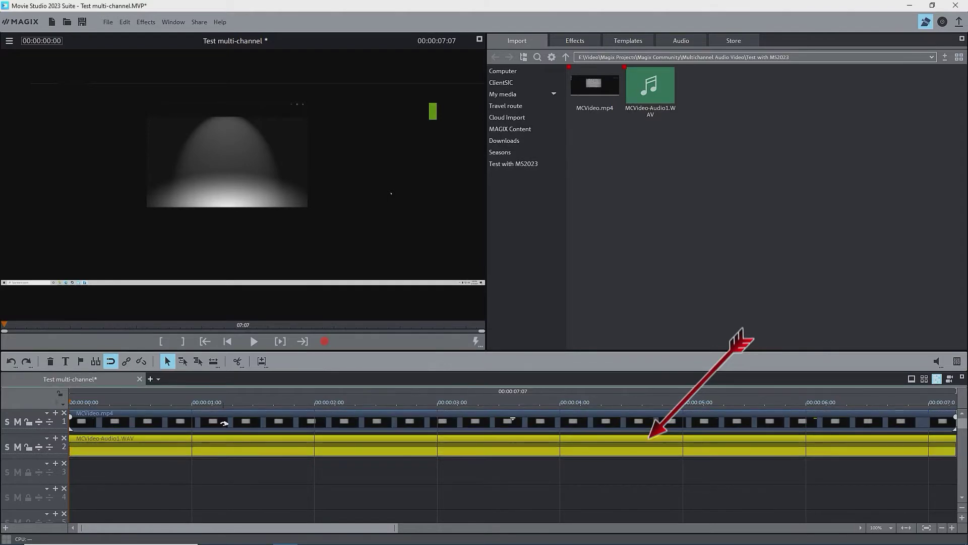
# - Restore the original sound of the video clip on track 1
pyautogui.click(224, 423)
pyautogui.rightClick(228, 426)
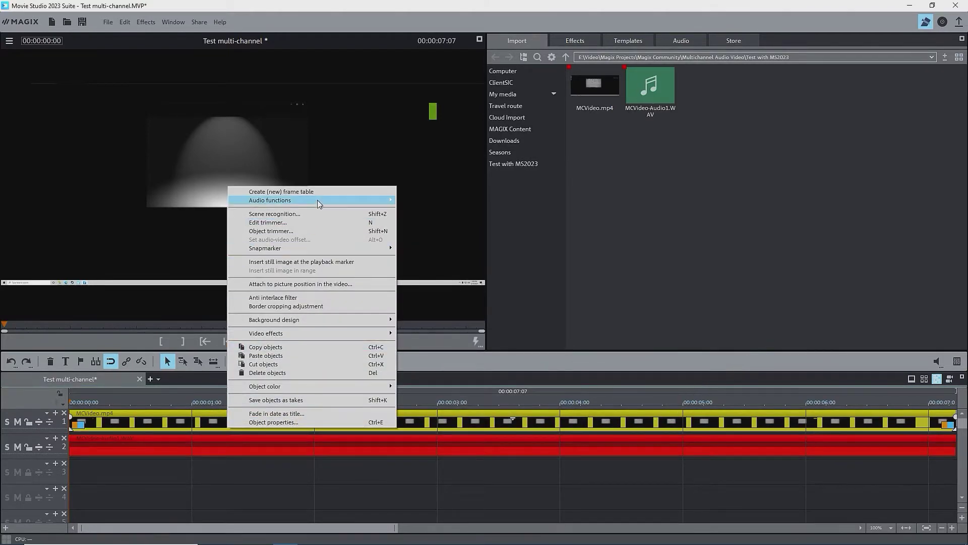
pyautogui.moveTo(319, 204)
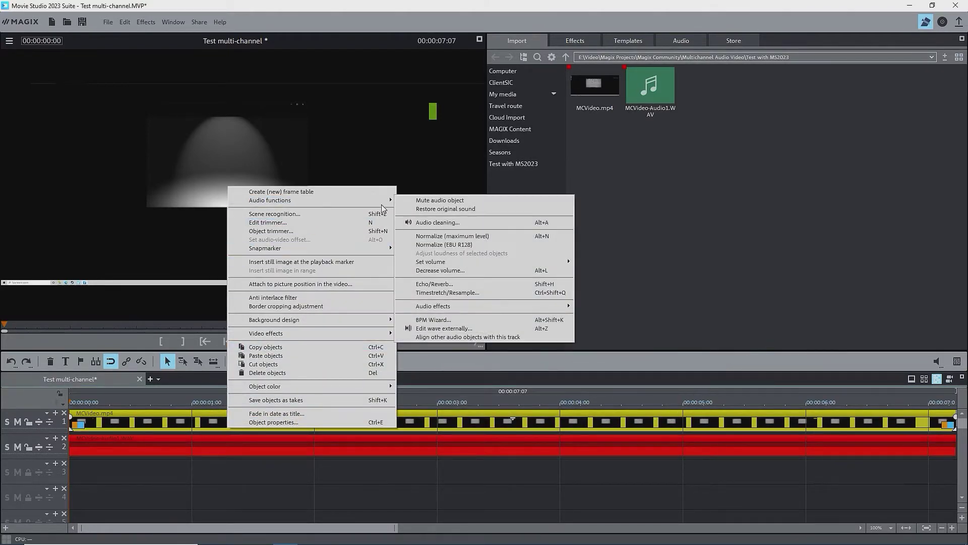
pyautogui.click(413, 208)
# - Switch the video clip to Audio track 2 and solo track 1
pyautogui.rightClick(251, 423)
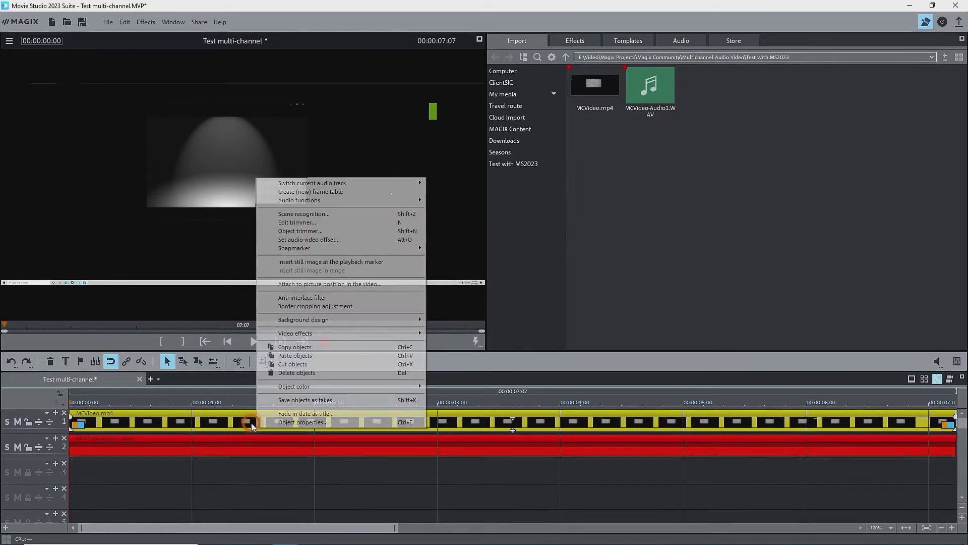
pyautogui.moveTo(412, 184)
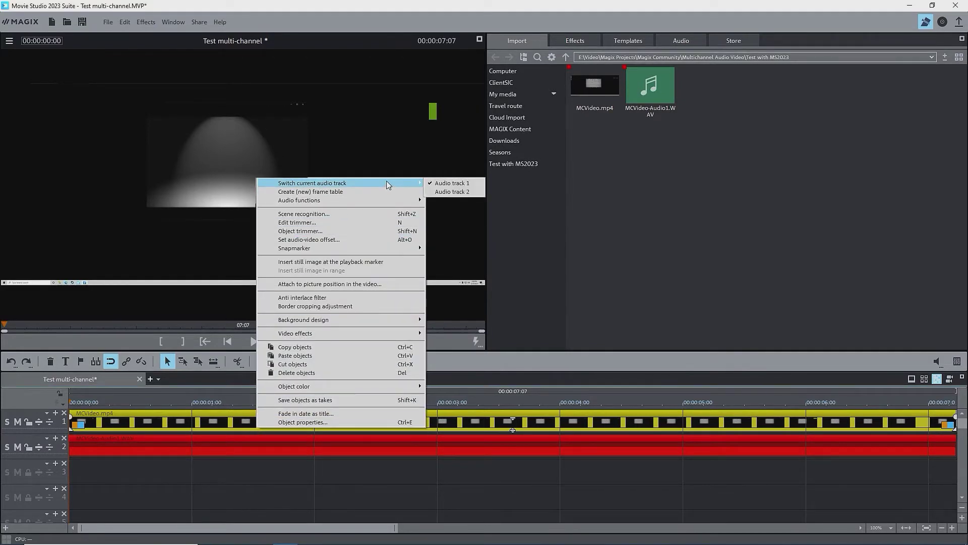
pyautogui.click(450, 193)
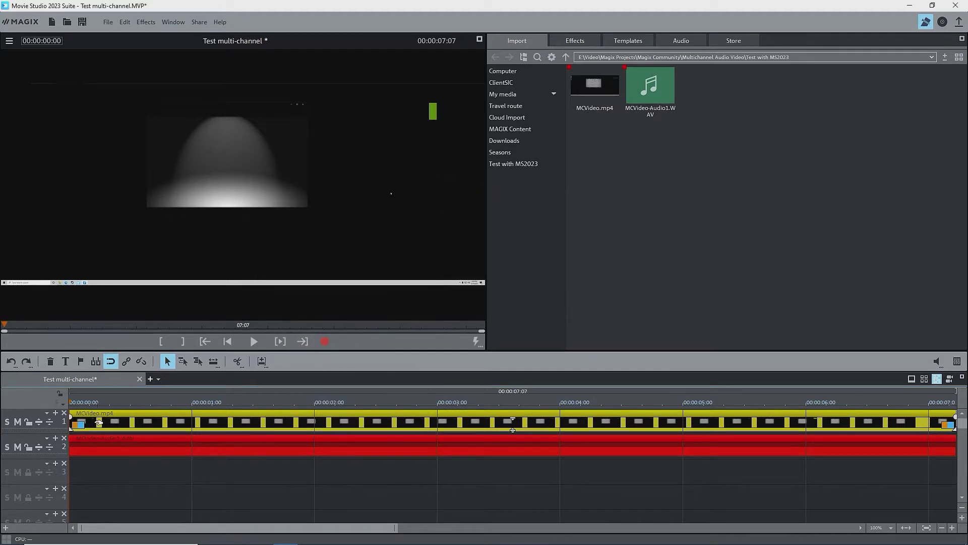
pyautogui.click(11, 423)
# - Mix down the second audio track as MCVideo-Audio2 with Shift+D
pyautogui.hotkey('shift', 'd')
pyautogui.click(431, 364)
pyautogui.press('BackSpace')
pyautogui.write('2')
pyautogui.press('Return')
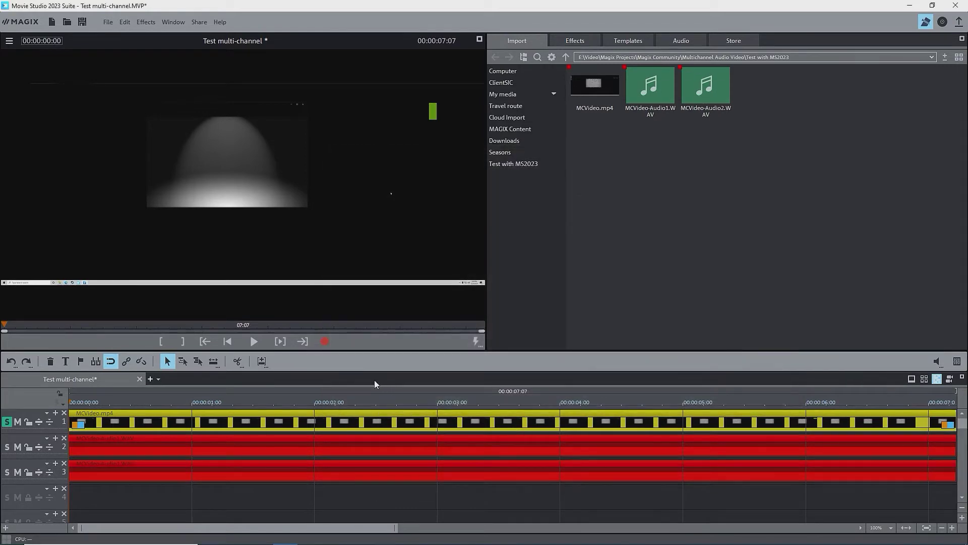
# - Deselect the clips and turn off solo on track 1
pyautogui.click(228, 490)
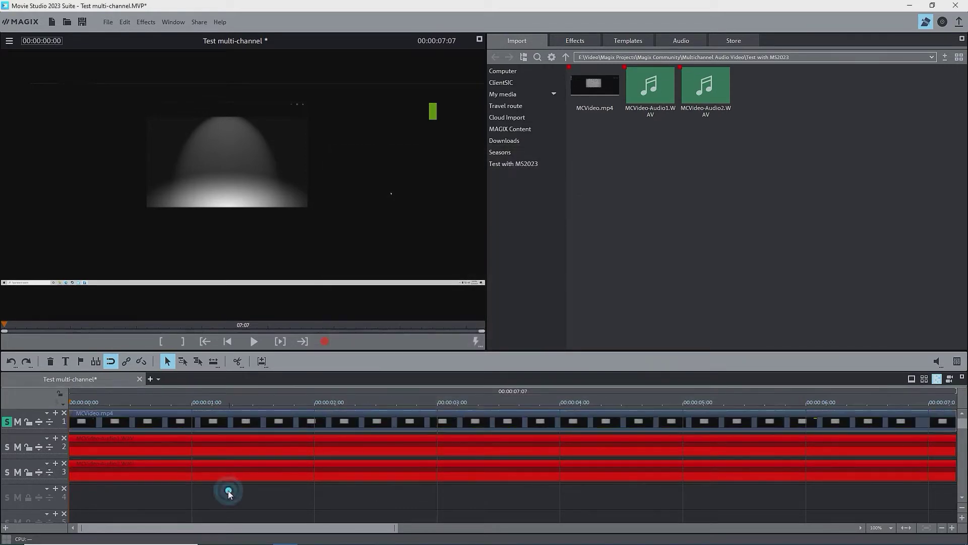
pyautogui.click(232, 442)
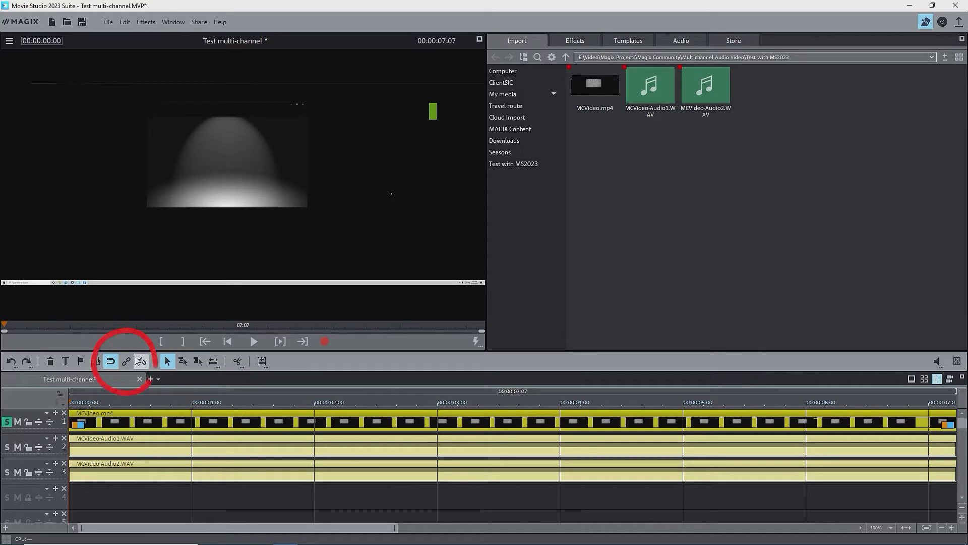
pyautogui.click(141, 500)
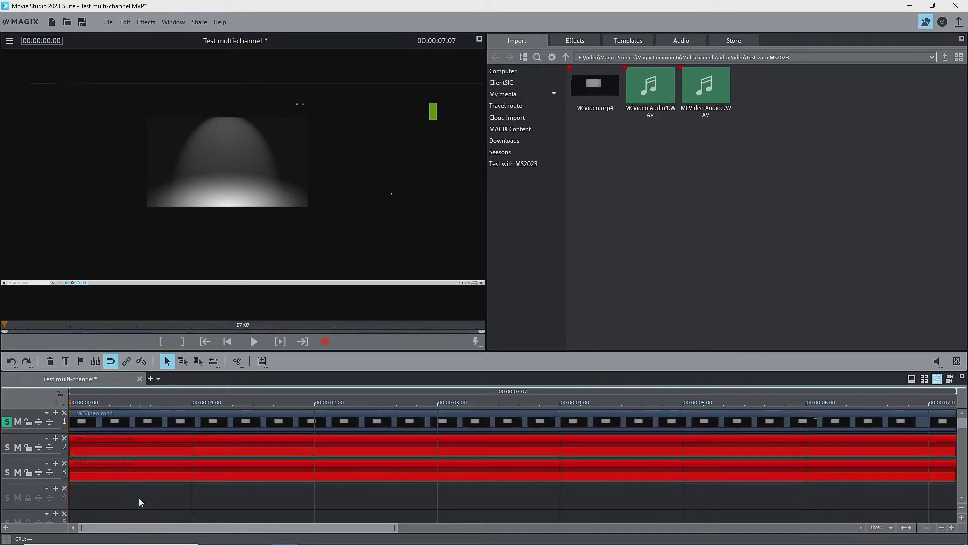
pyautogui.click(7, 422)
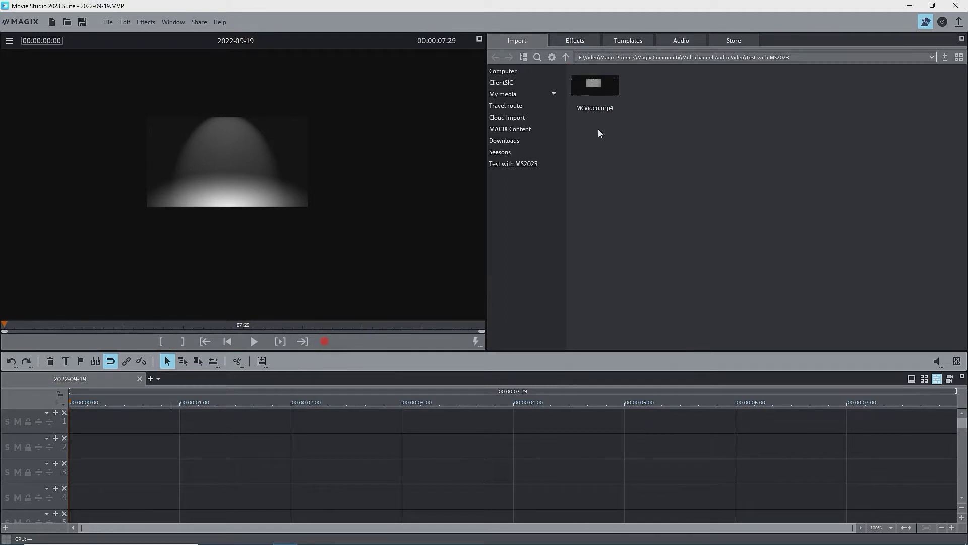
# - In a new project, disable 'Video/Audio on one track' and add MCVideo.mp4
pyautogui.press('y')
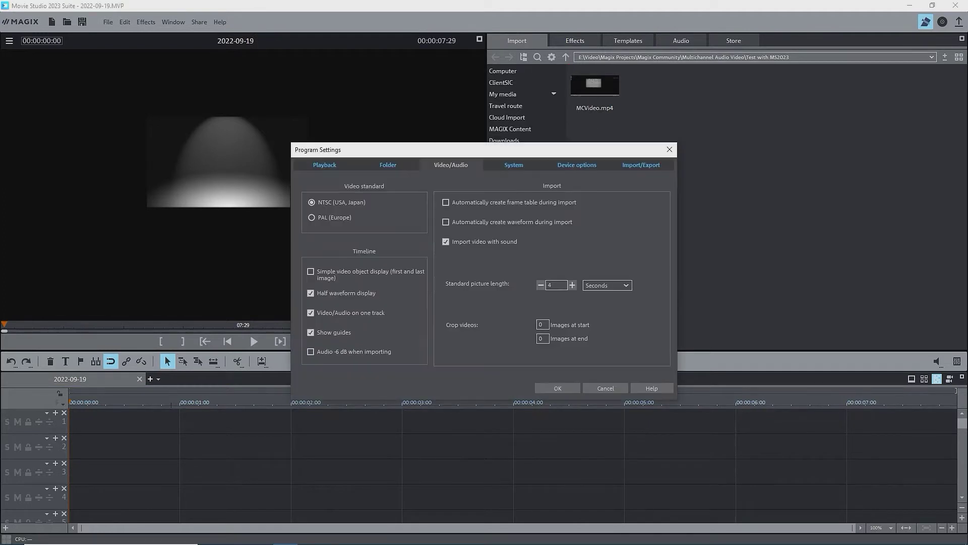
pyautogui.click(314, 311)
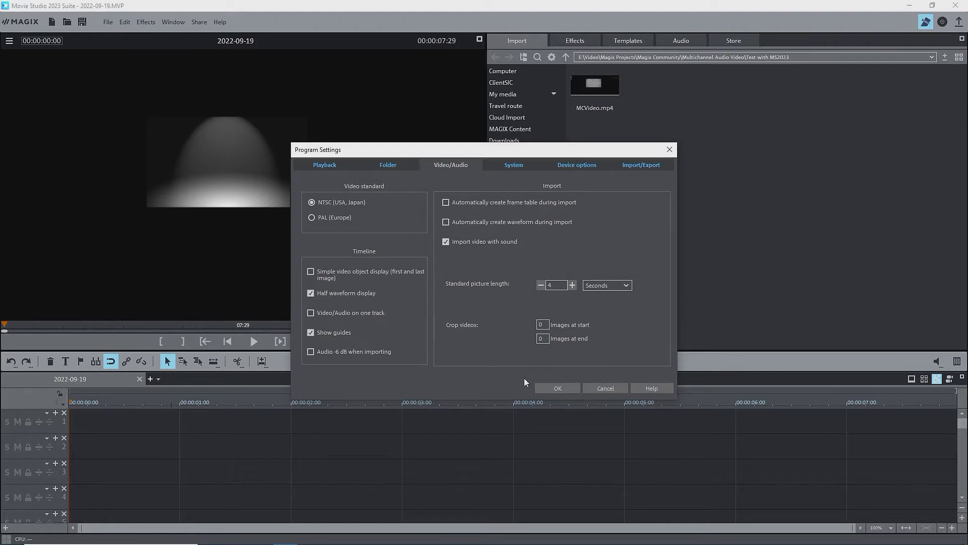
pyautogui.click(544, 389)
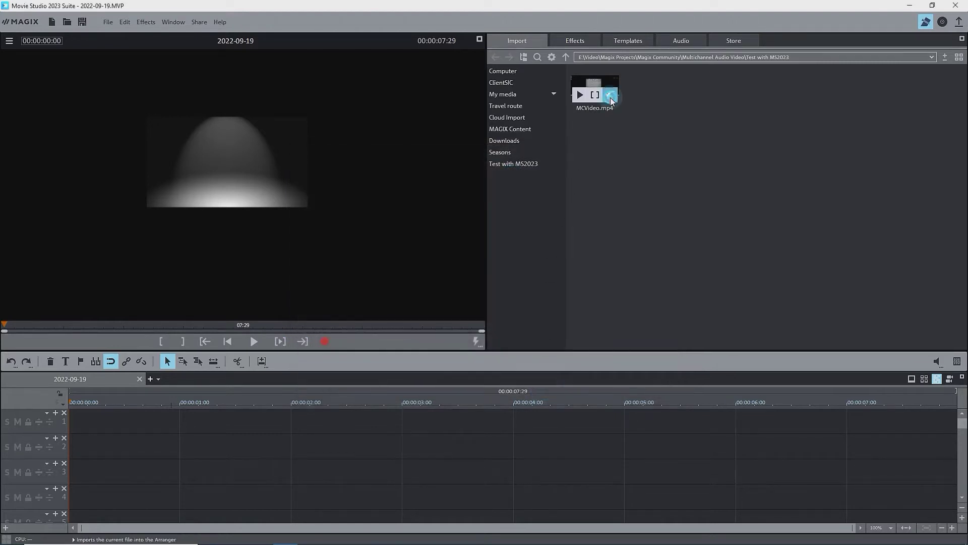
pyautogui.click(612, 92)
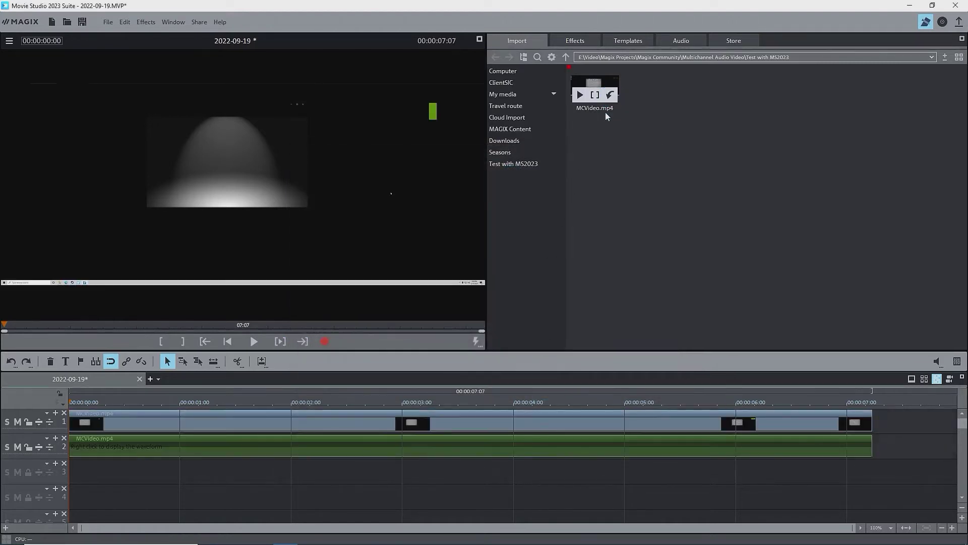
# - Set the track 2 audio clip's current audio track to Audio track 1
pyautogui.click(153, 441)
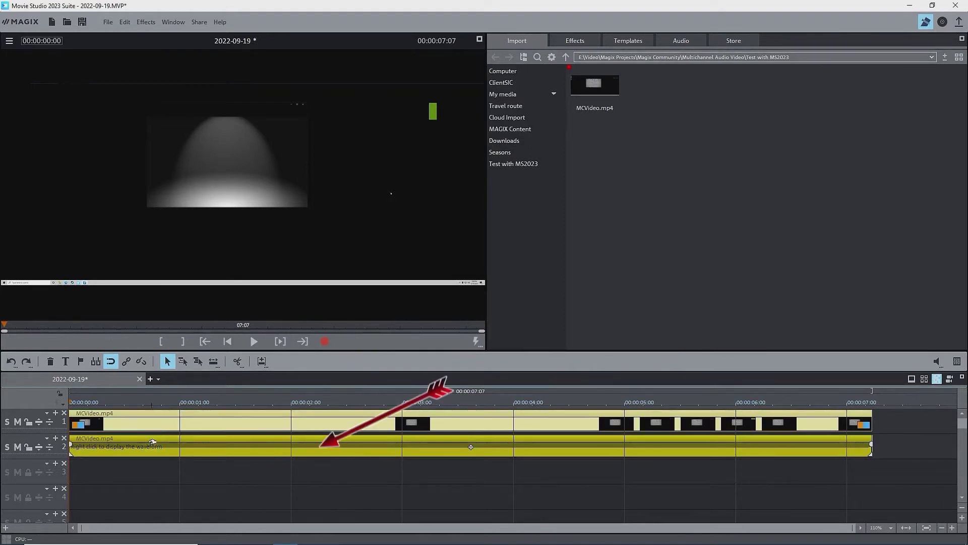
pyautogui.rightClick(152, 441)
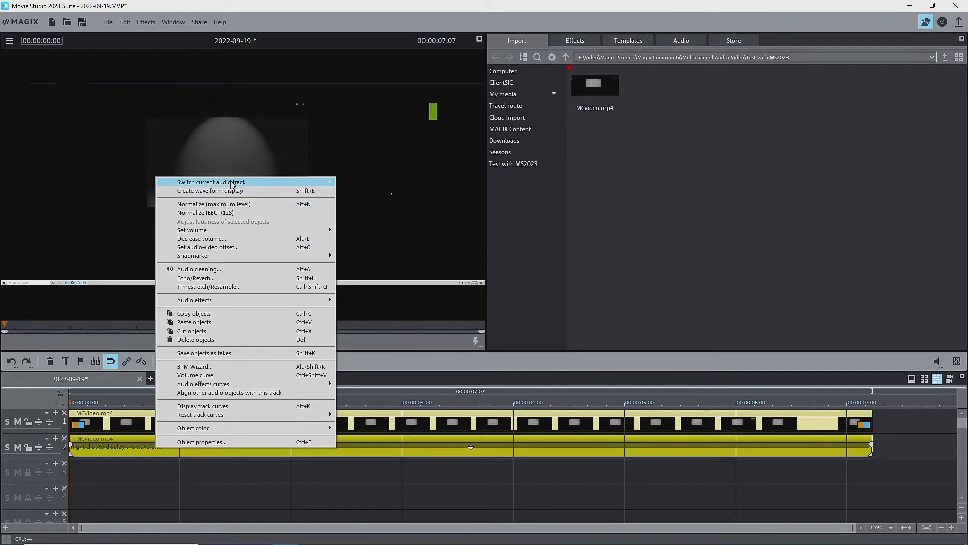
pyautogui.moveTo(234, 184)
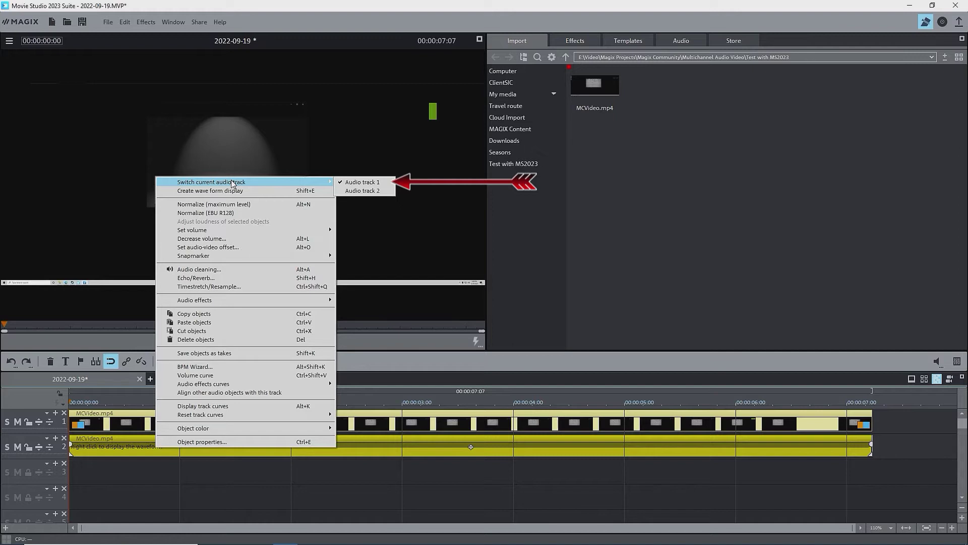
pyautogui.click(142, 447)
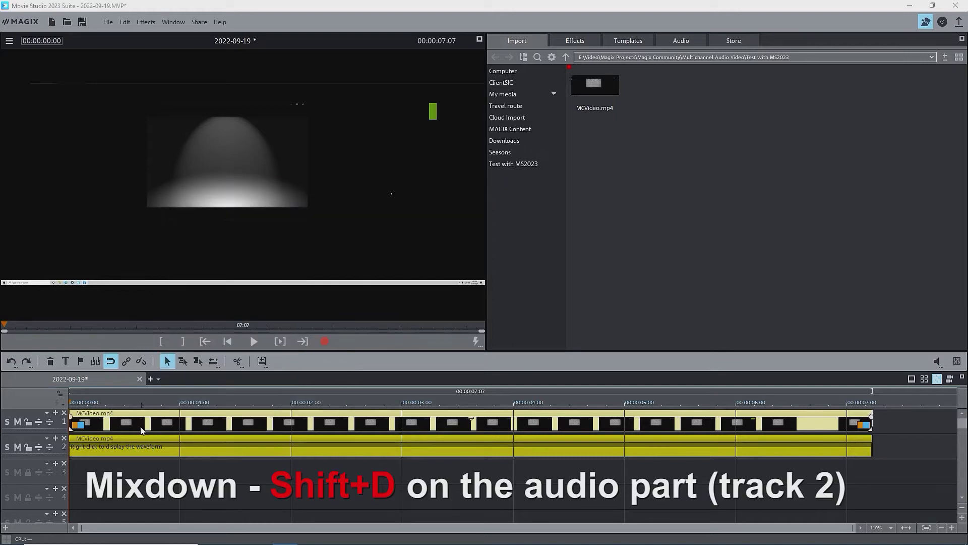
# - Mix down the track 2 audio with Shift+D, replacing the date with MCVideo-Audio1
pyautogui.hotkey('shift', 'd')
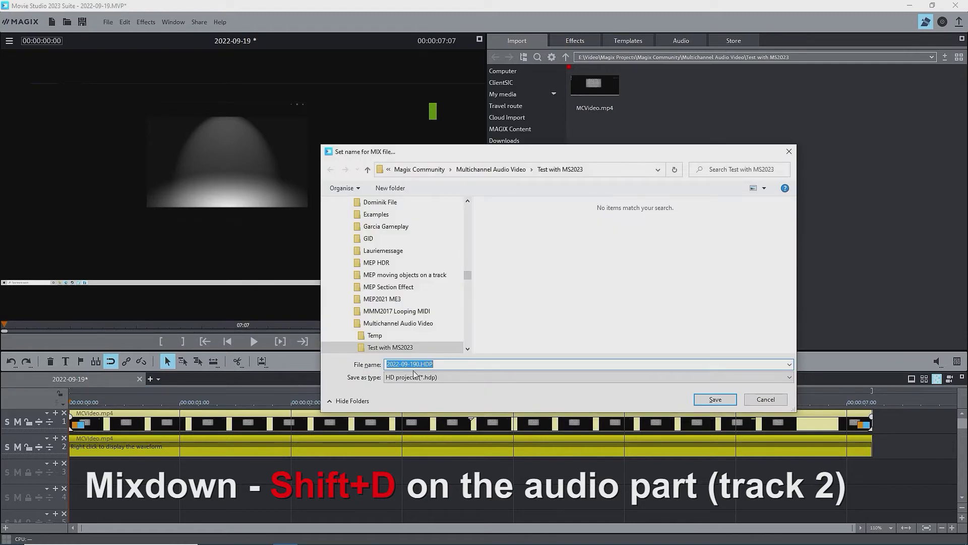
pyautogui.moveTo(420, 364); pyautogui.dragTo(366, 365)
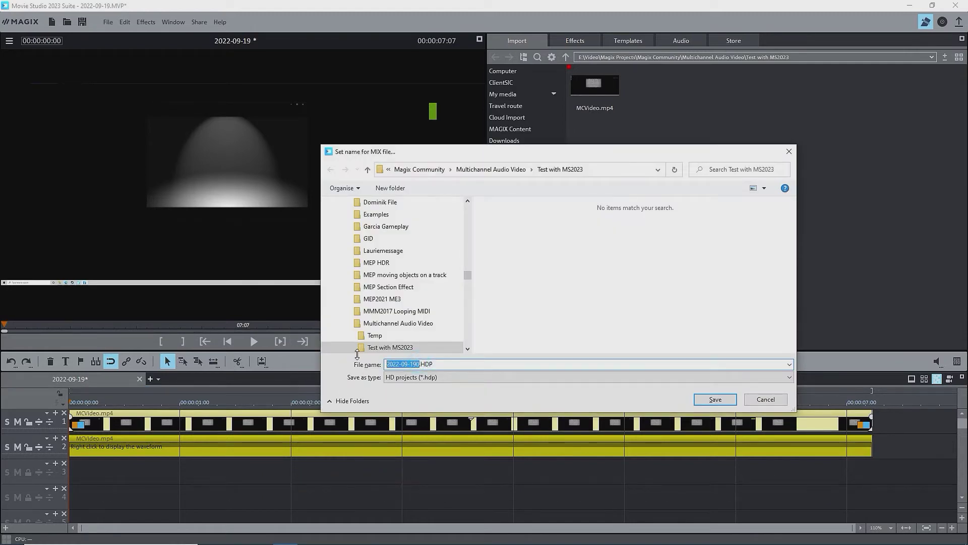
pyautogui.write('MCVideo')
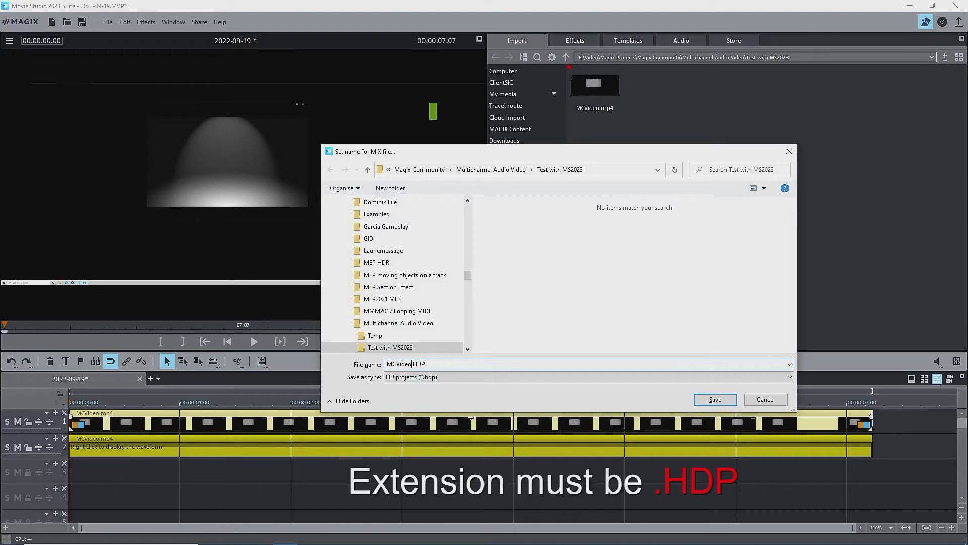
pyautogui.write('-Audio1')
pyautogui.press('Return')
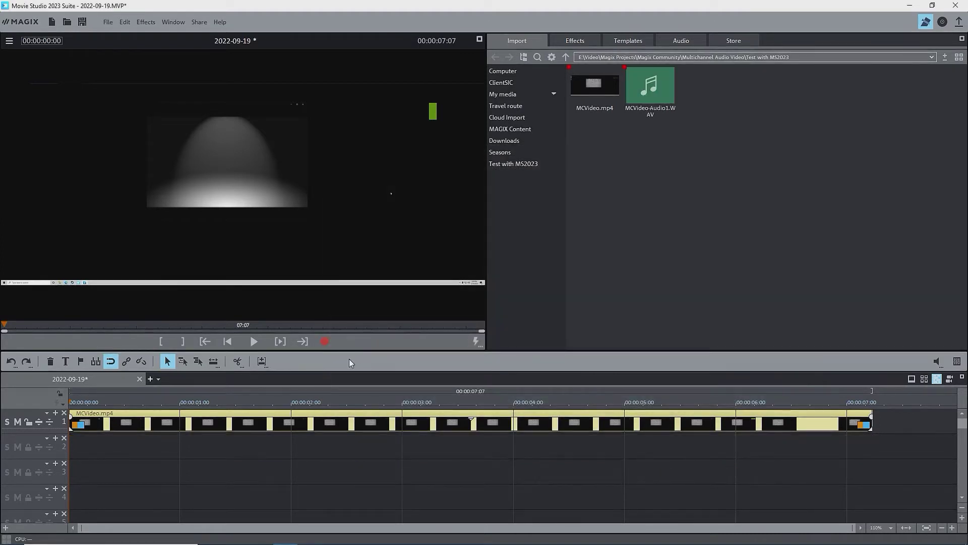
# - Restore the video clip's original sound so its audio returns to track 2
pyautogui.click(150, 442)
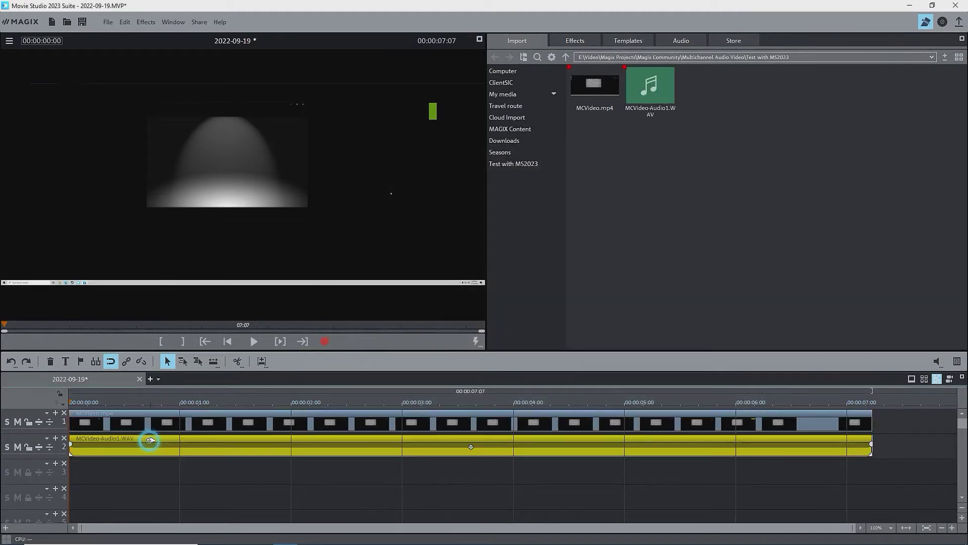
pyautogui.click(153, 424)
pyautogui.rightClick(154, 424)
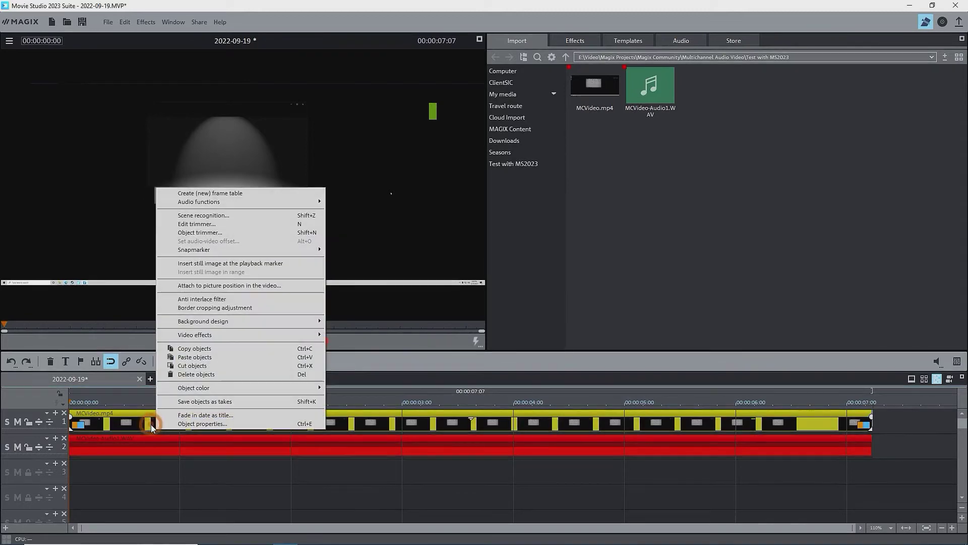
pyautogui.moveTo(202, 205)
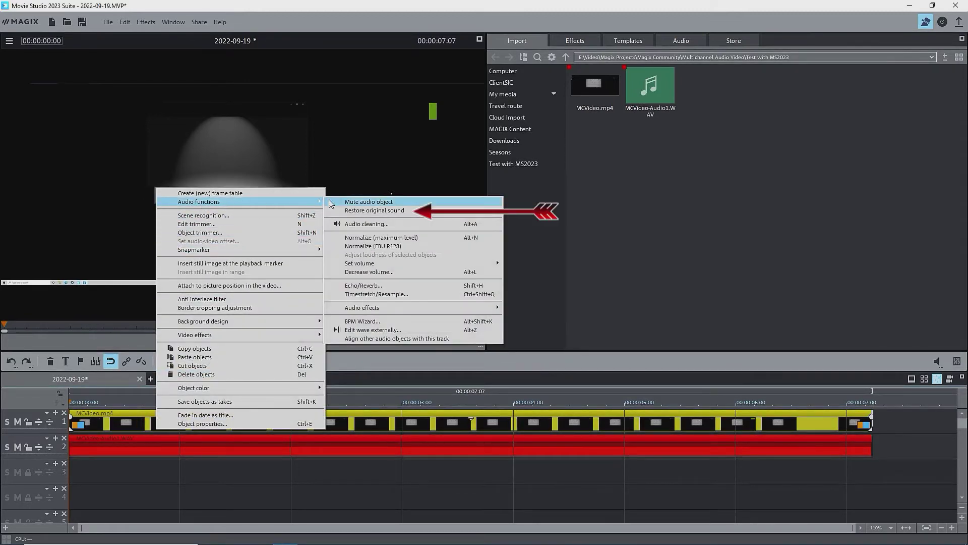
pyautogui.click(374, 211)
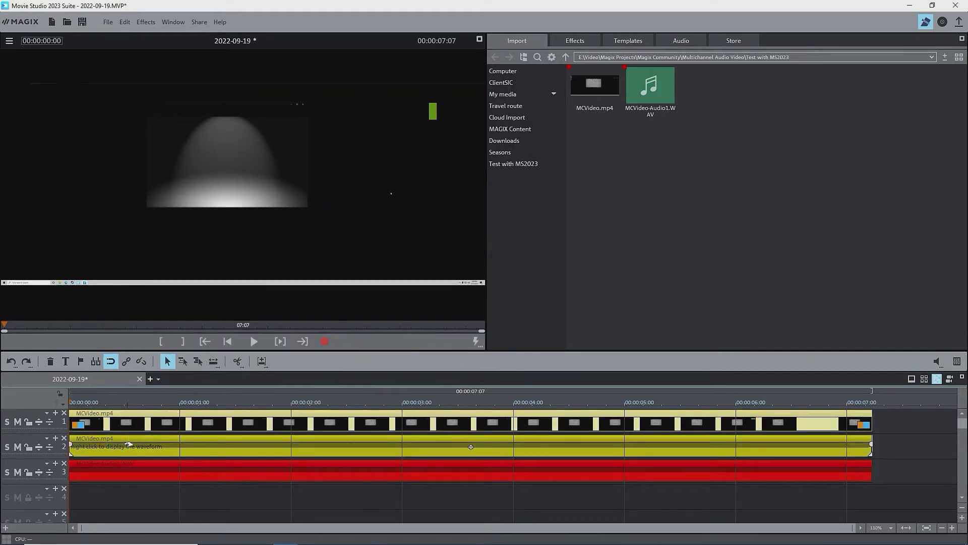
pyautogui.rightClick(127, 448)
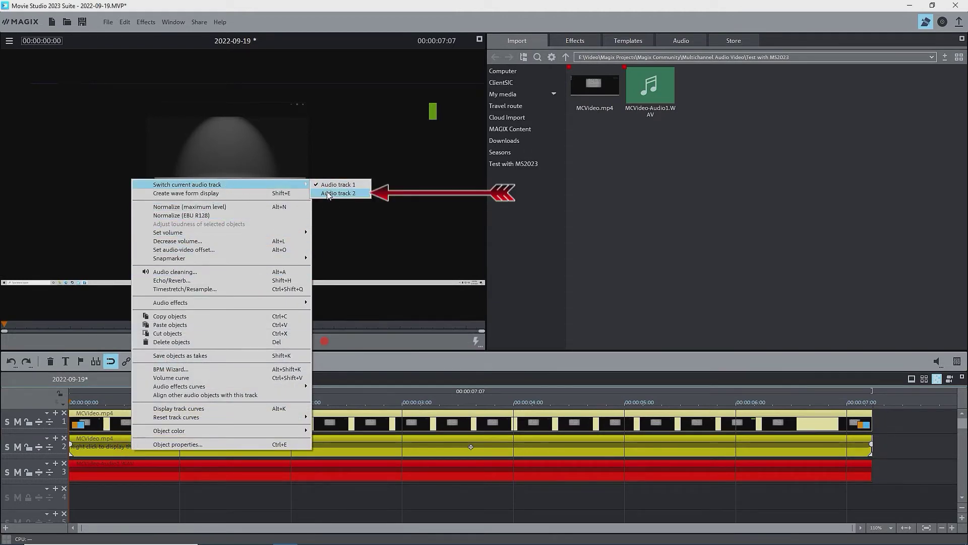
# - Switch to Audio track 2, solo track 2, mix down as MCVideo-Audio2, then unsolo
pyautogui.click(328, 195)
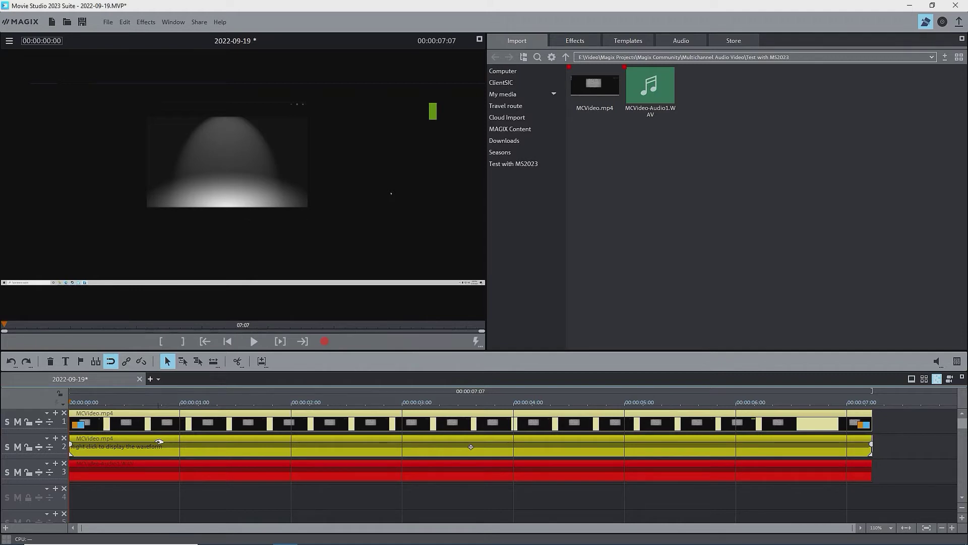
pyautogui.click(7, 447)
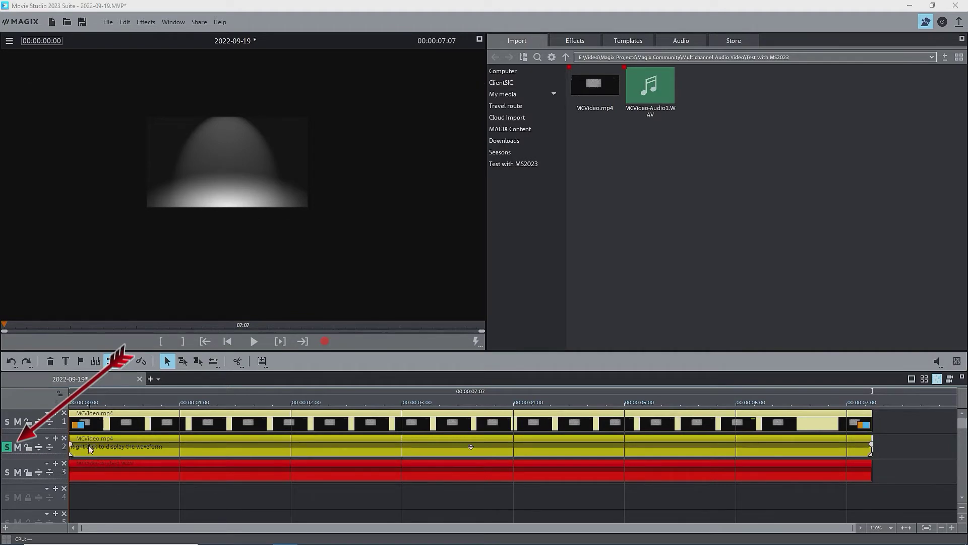
pyautogui.hotkey('shift', 'd')
pyautogui.click(433, 364)
pyautogui.press('BackSpace')
pyautogui.write('2')
pyautogui.press('Return')
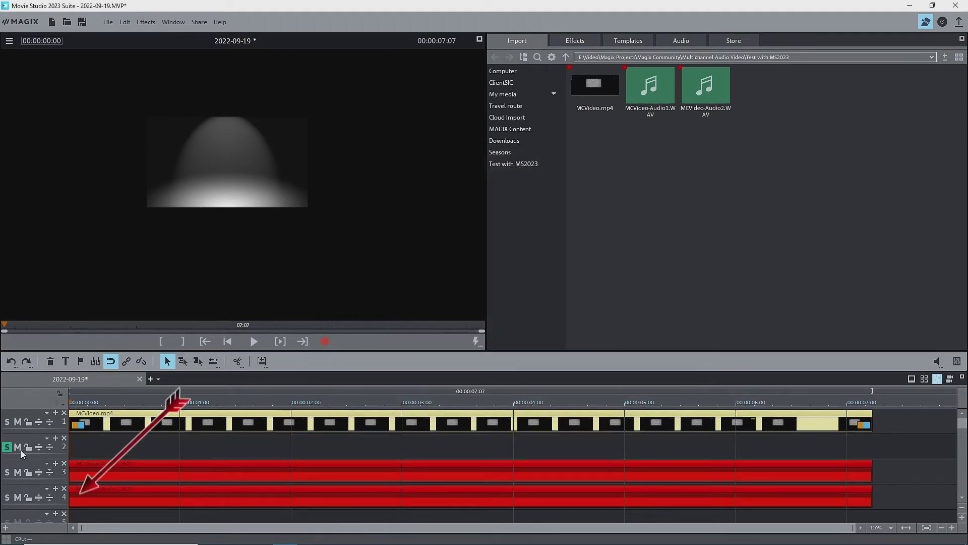
pyautogui.click(7, 447)
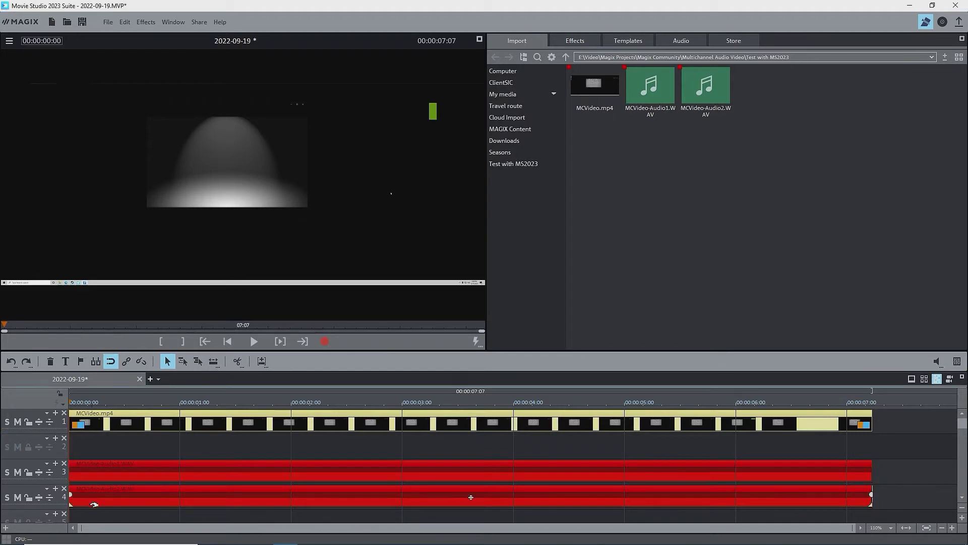
# - Move both WAV clips up to tracks 2 and 3 and group all clips
pyautogui.click(103, 515)
pyautogui.moveTo(162, 469); pyautogui.dragTo(153, 444)
pyautogui.click(146, 507)
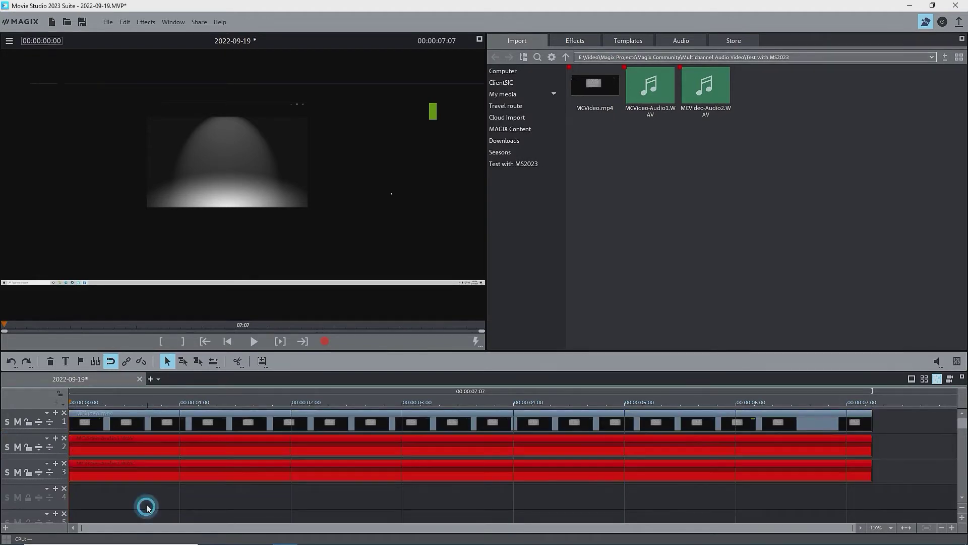
pyautogui.hotkey('ctrl', 'a')
pyautogui.click(126, 361)
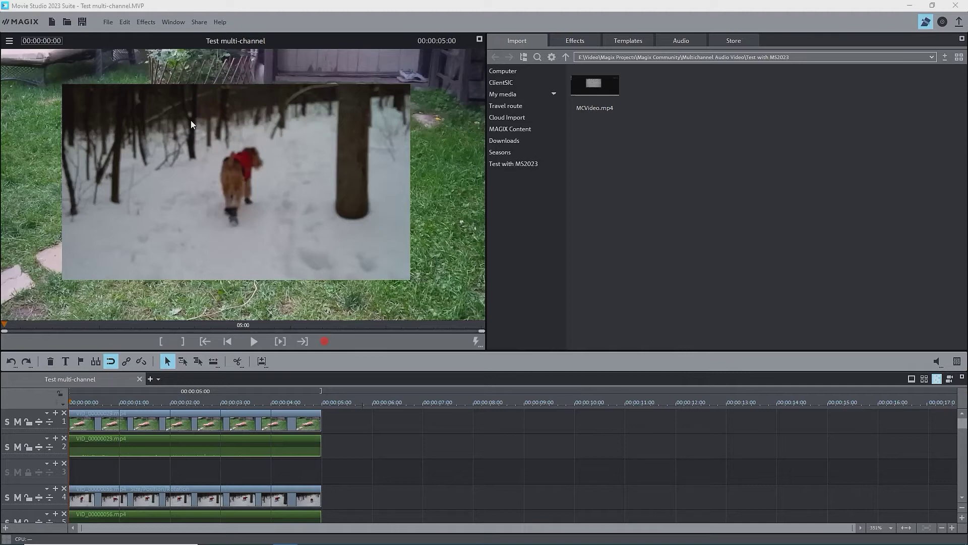
# - Uncheck 'Video/Audio on one track' and place MCVideo.mp4 on track 1 after the first clip
pyautogui.press('y')
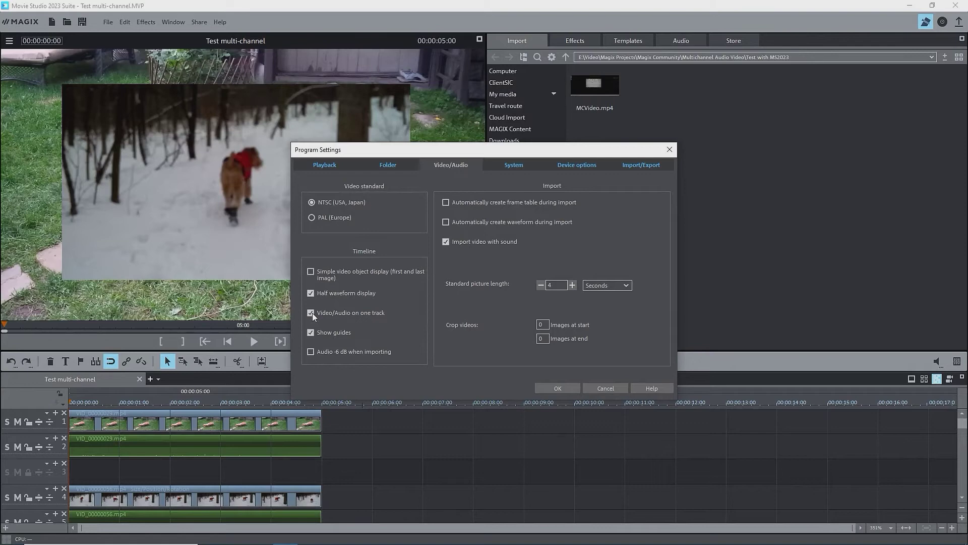
pyautogui.click(311, 313)
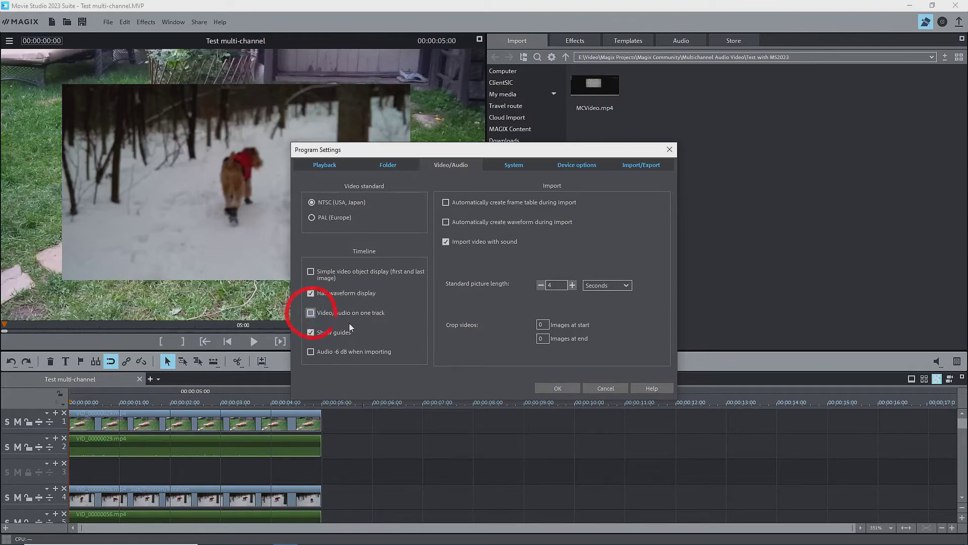
pyautogui.click(568, 388)
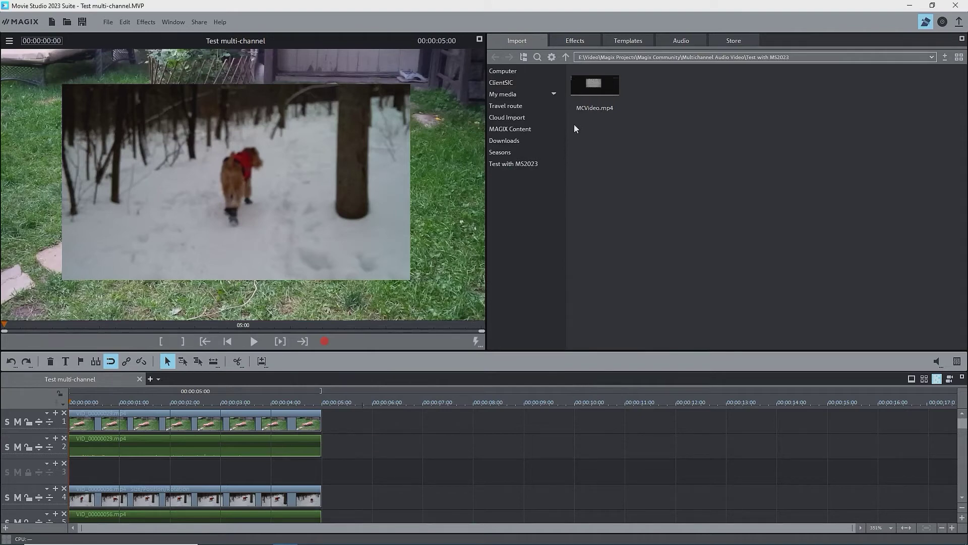
pyautogui.moveTo(594, 86); pyautogui.dragTo(366, 411)
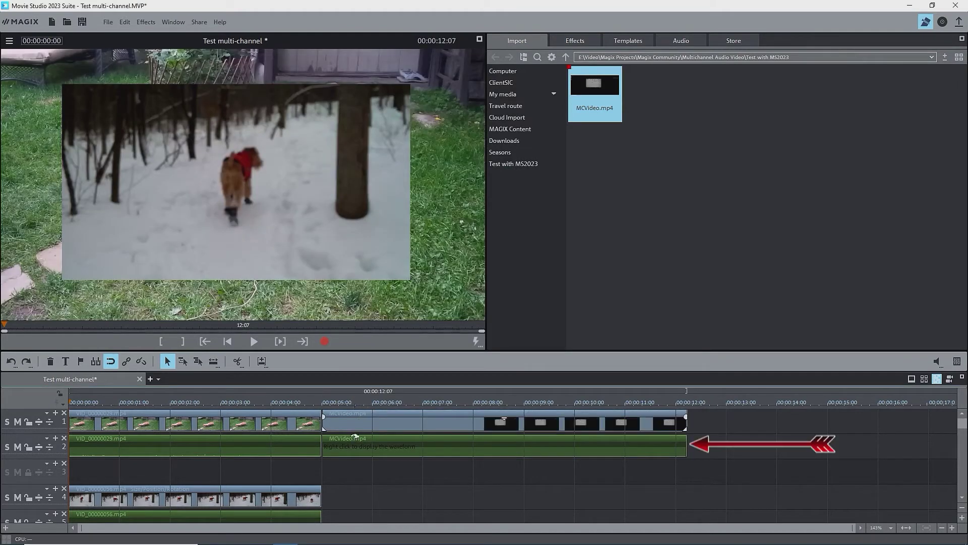
# - Check the MCVideo audio clip's options unchanged, then move the VID_00000056 clips on tracks 4–5 to 5:00
pyautogui.click(505, 447)
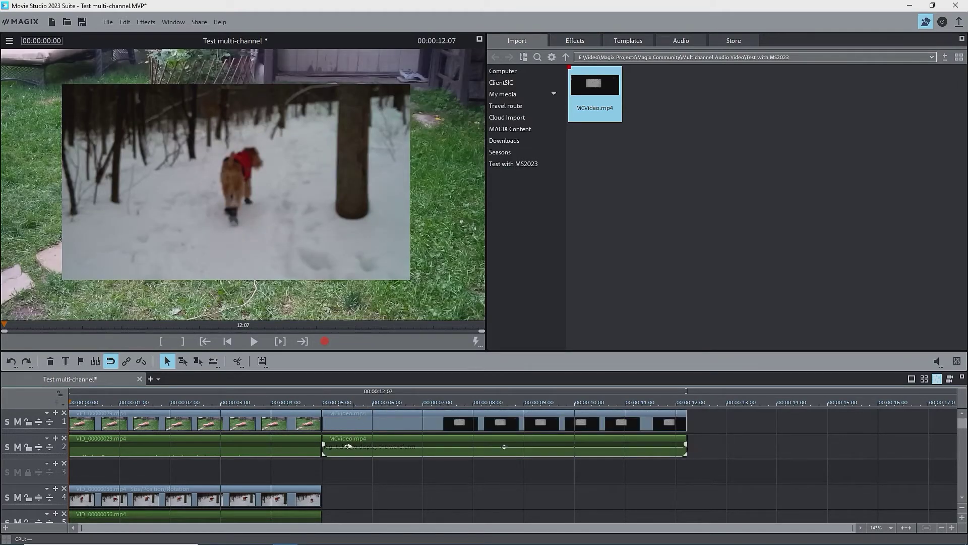
pyautogui.click(376, 422)
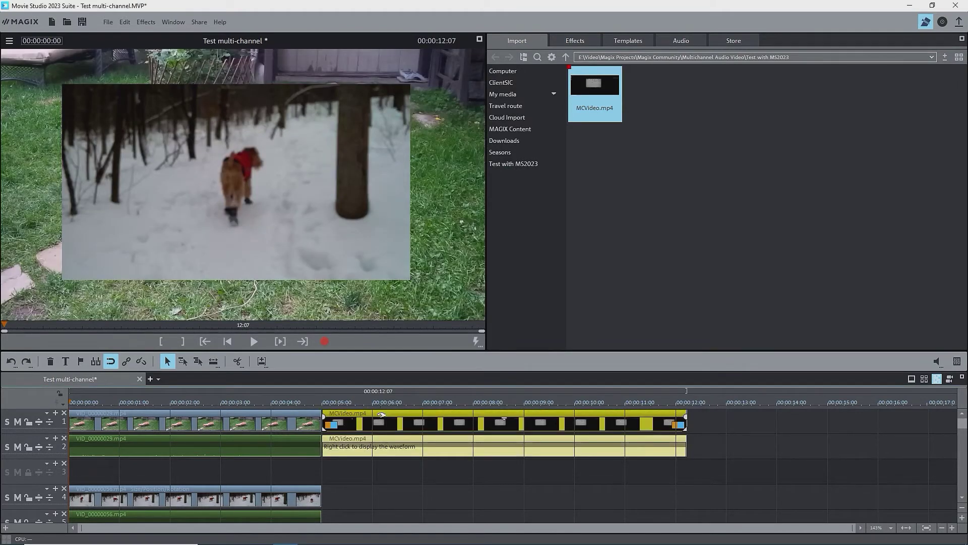
pyautogui.rightClick(381, 445)
pyautogui.moveTo(486, 186)
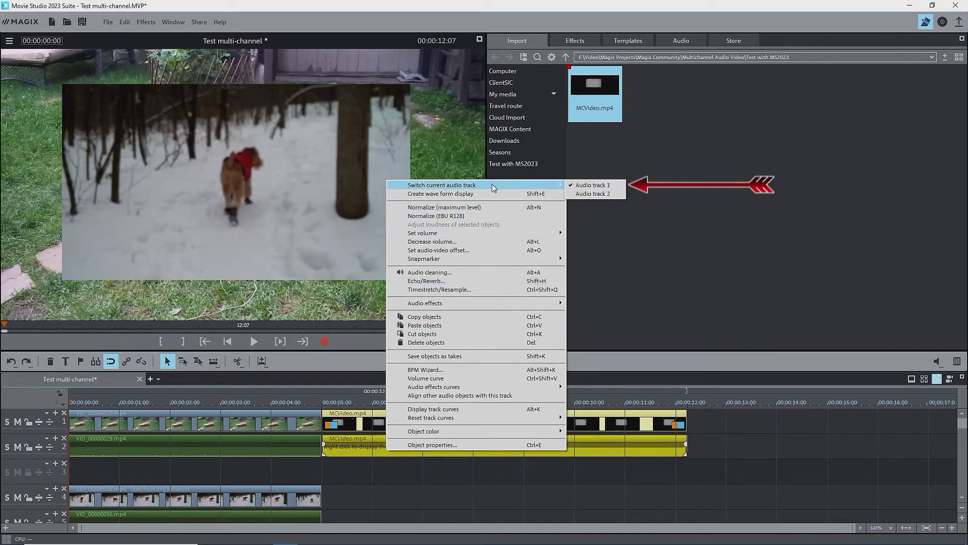
pyautogui.click(362, 447)
pyautogui.click(323, 465)
pyautogui.moveTo(222, 485); pyautogui.dragTo(474, 501)
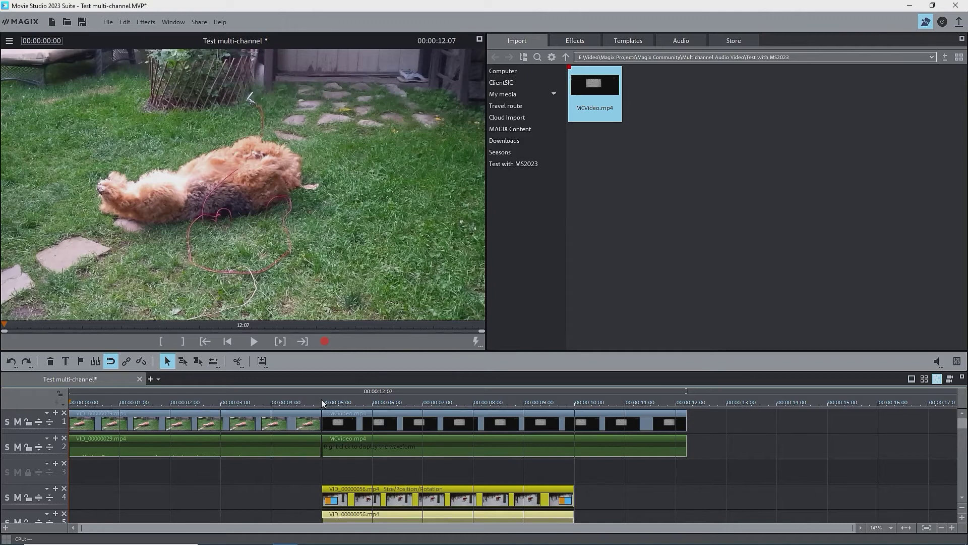
# - Mark the 5:00–12:07 range over MCVideo, solo track 2 and select the MCVideo clip
pyautogui.click(322, 401)
pyautogui.click(323, 392)
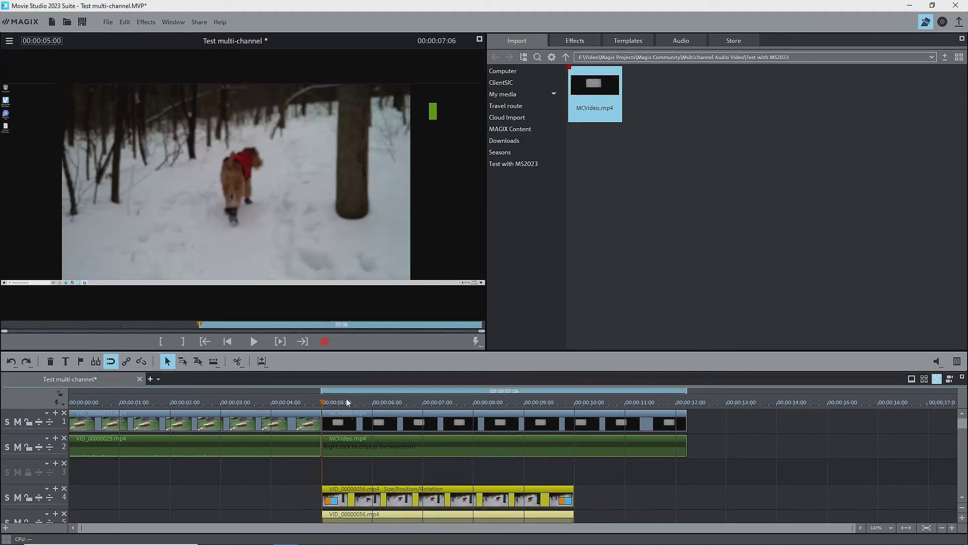
pyautogui.click(684, 403)
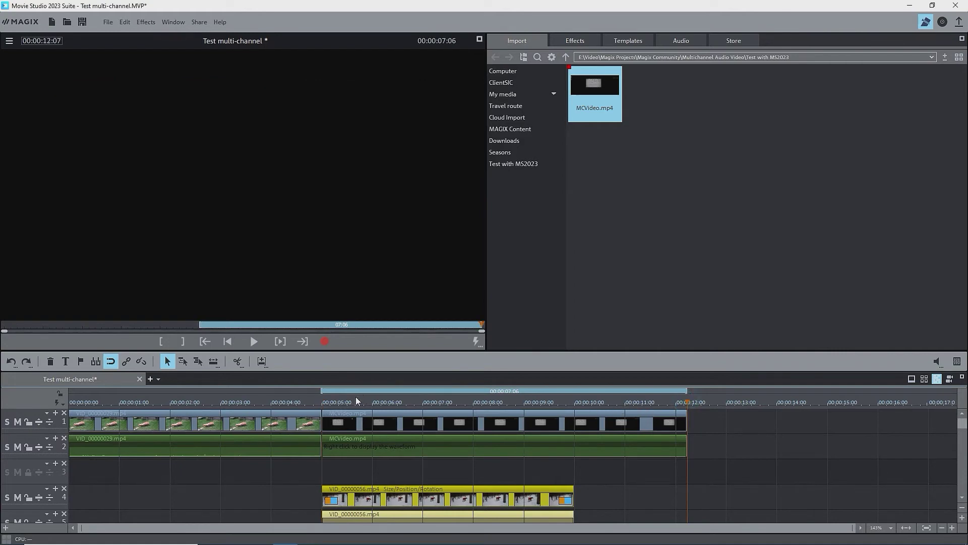
pyautogui.click(323, 405)
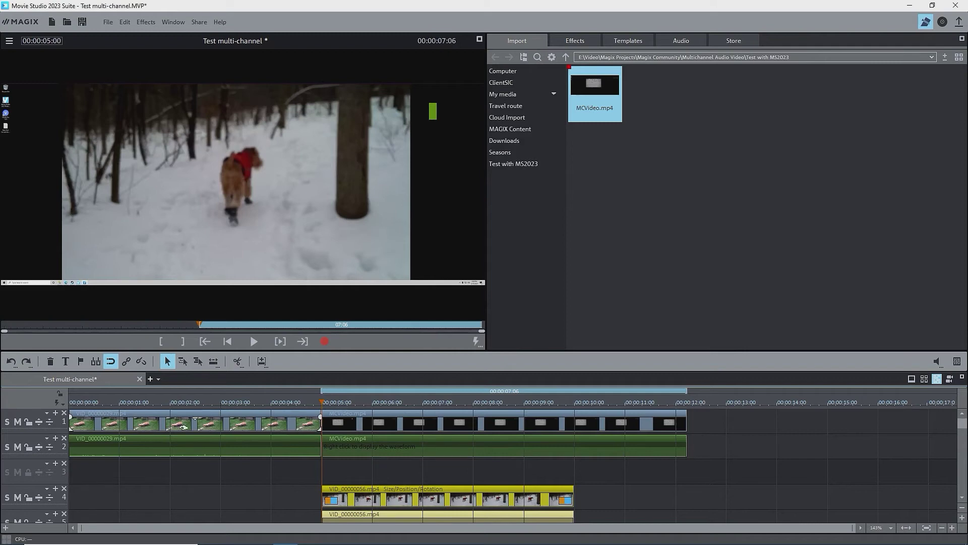
pyautogui.click(7, 447)
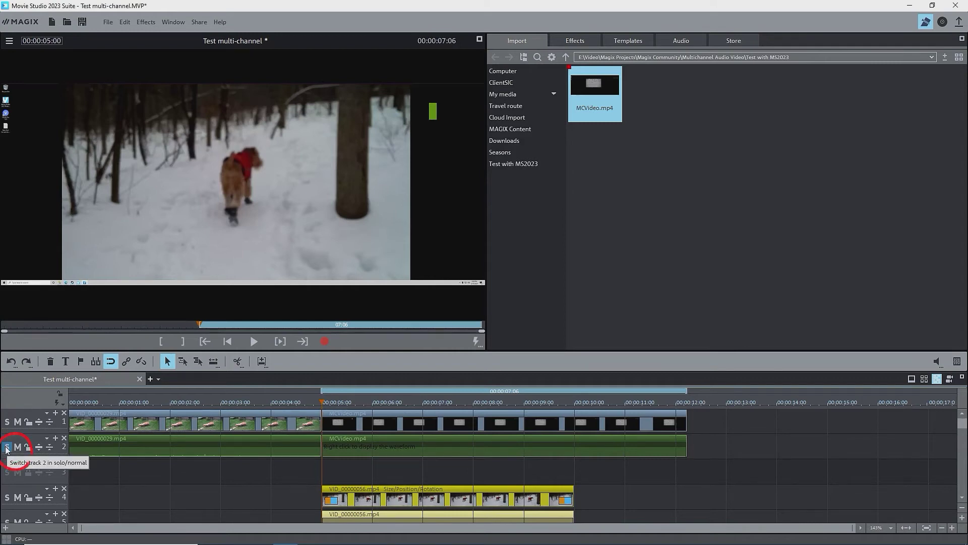
pyautogui.click(364, 447)
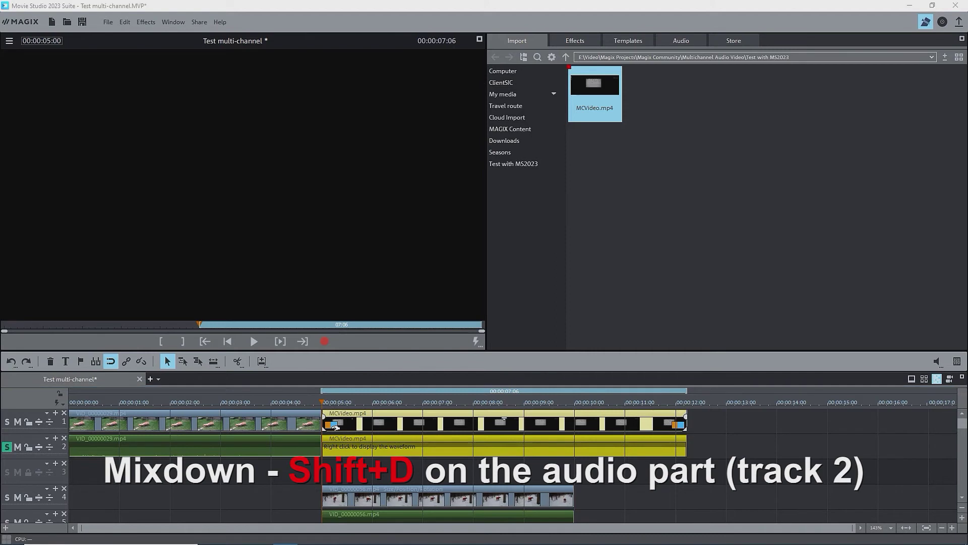
# - Mix down only the marked range with Shift+D, saving it as MCVideo-Audio1.WAV
pyautogui.hotkey('shift', 'd')
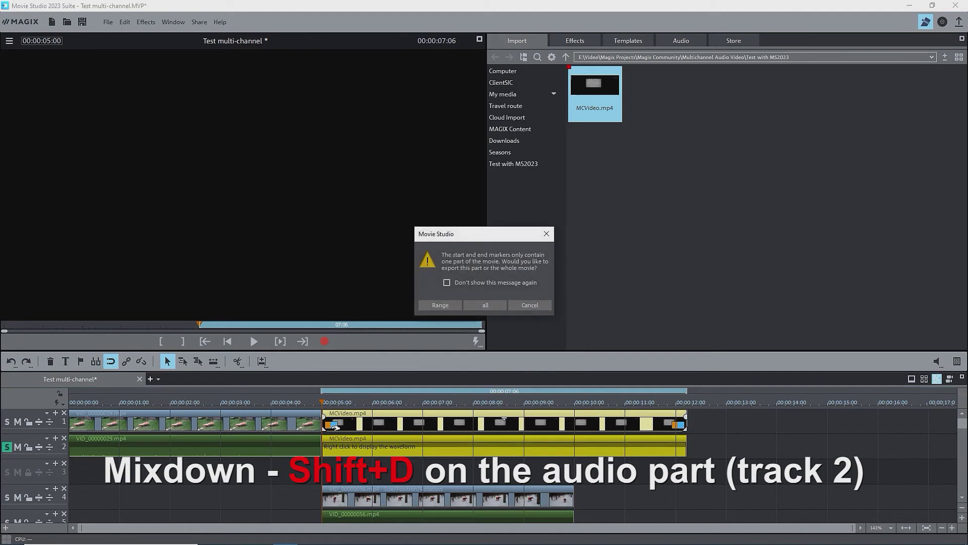
pyautogui.click(437, 305)
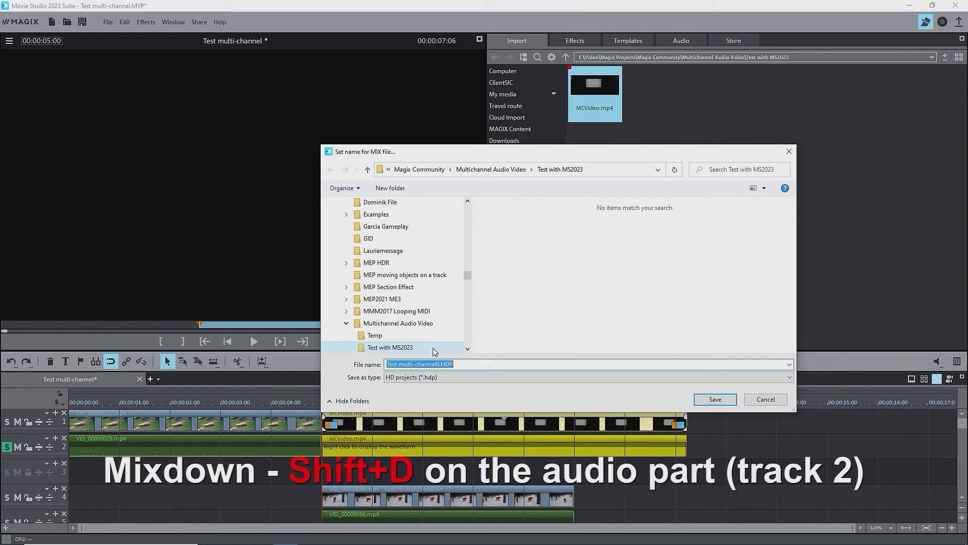
pyautogui.click(439, 363)
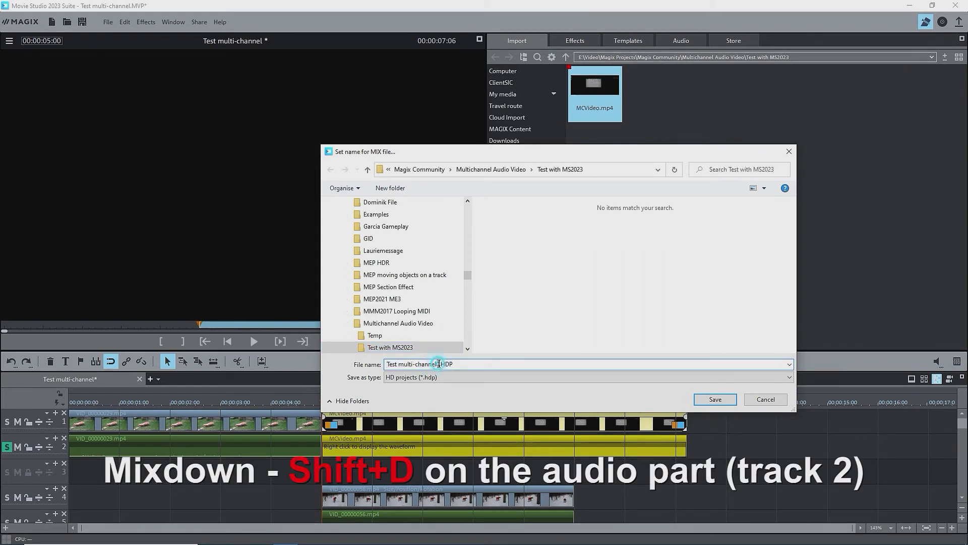
pyautogui.hotkey('shift', 'Home')
pyautogui.write('MCVideo-Audio1')
pyautogui.press('Return')
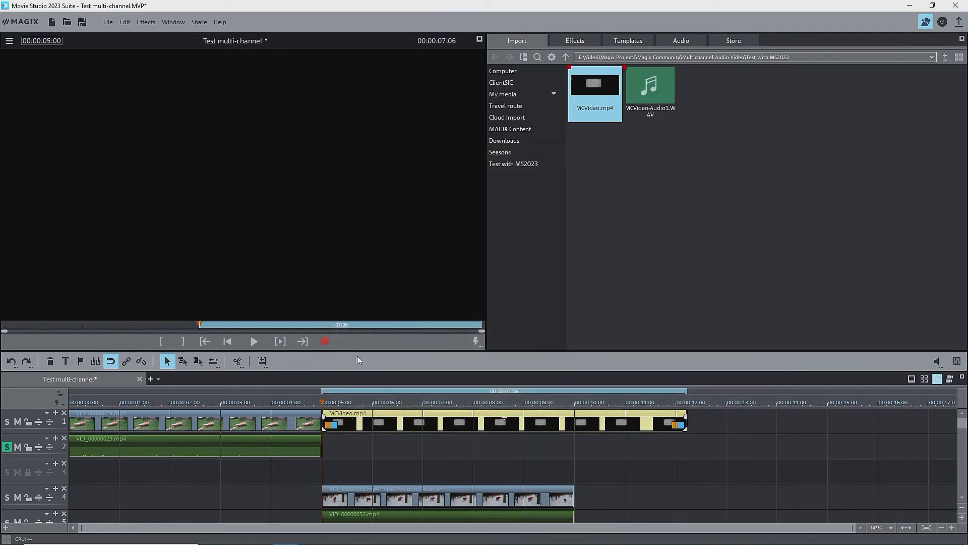
# - Move the MCVideo-Audio1.WAV clip up directly under the MCVideo video
pyautogui.click(963, 499)
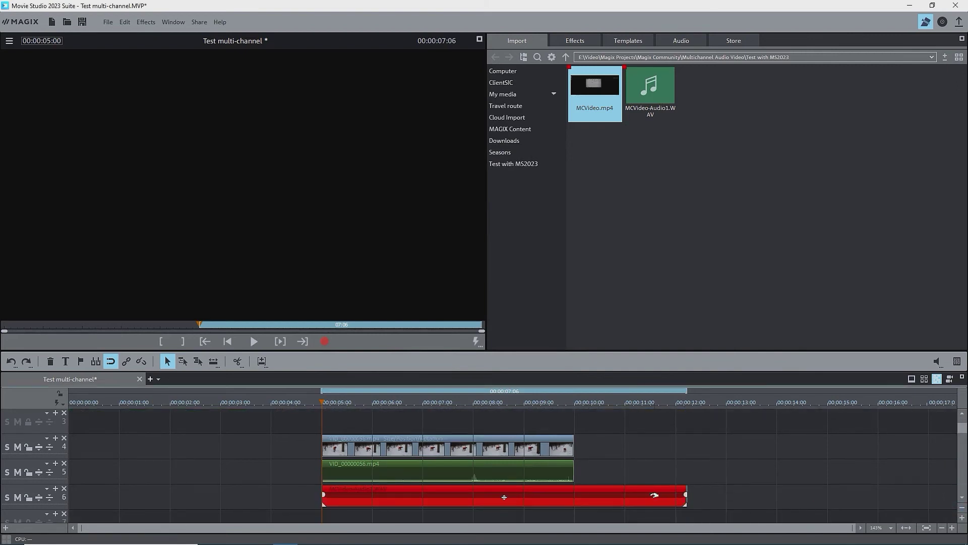
pyautogui.moveTo(651, 493); pyautogui.dragTo(703, 428)
pyautogui.click(962, 413)
pyautogui.moveTo(372, 472); pyautogui.dragTo(373, 447)
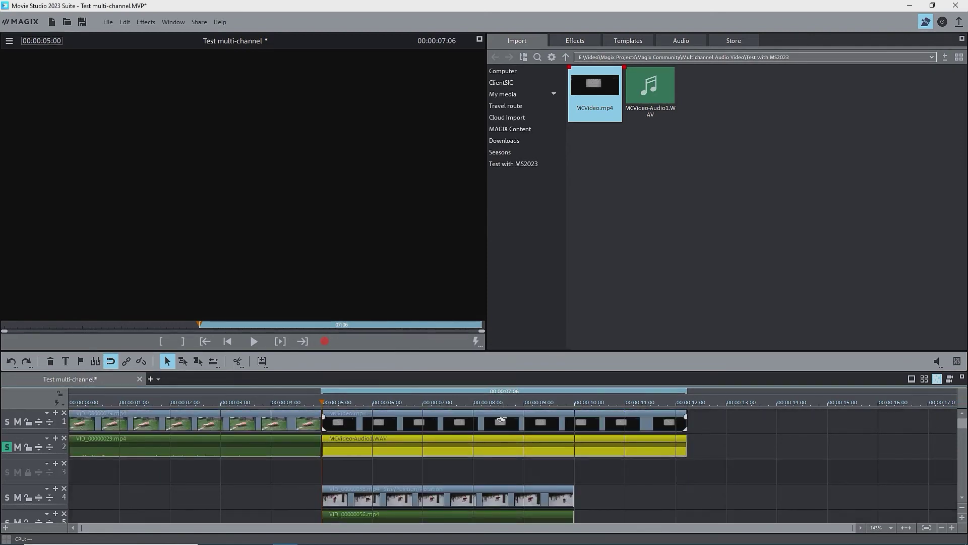
# - Restore the MCVideo clip's original sound via Audio functions
pyautogui.click(372, 425)
pyautogui.rightClick(370, 423)
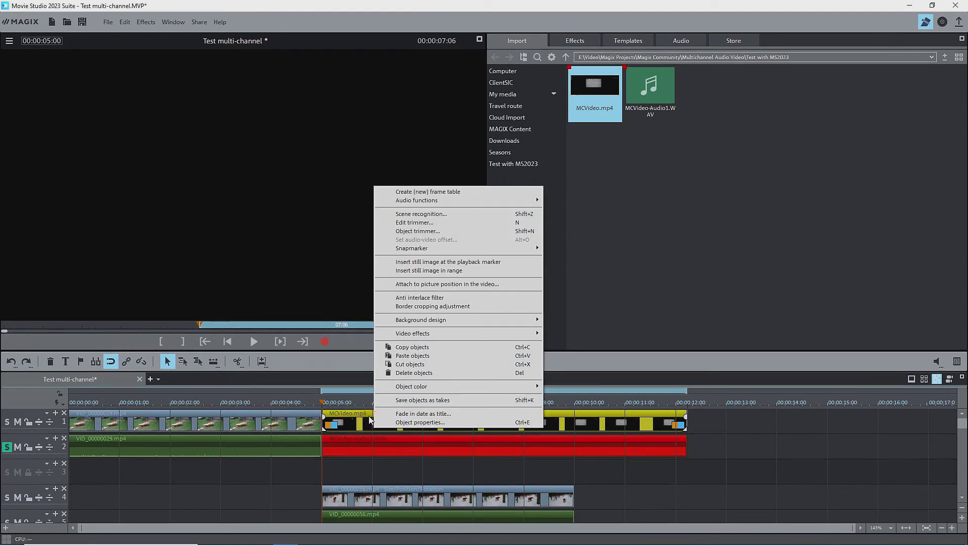
pyautogui.moveTo(493, 202)
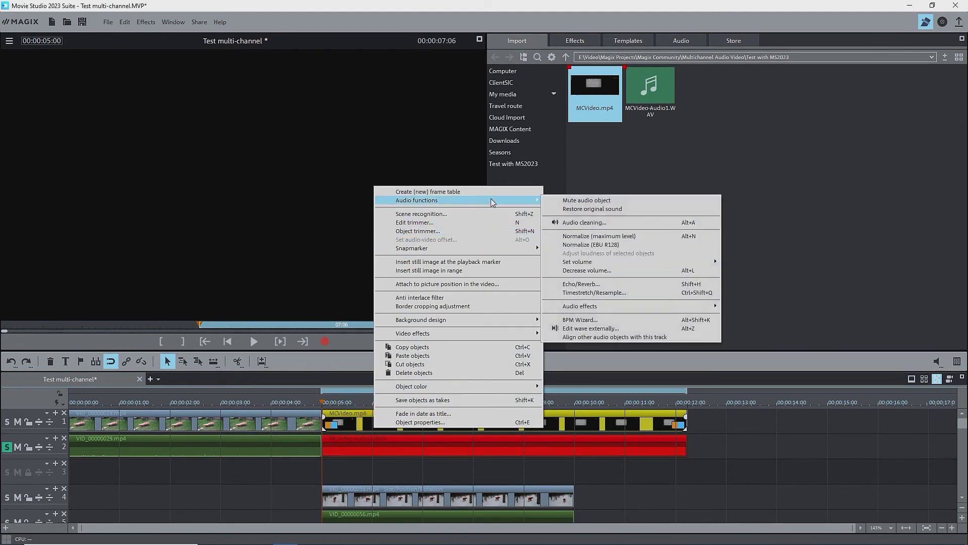
pyautogui.click(574, 209)
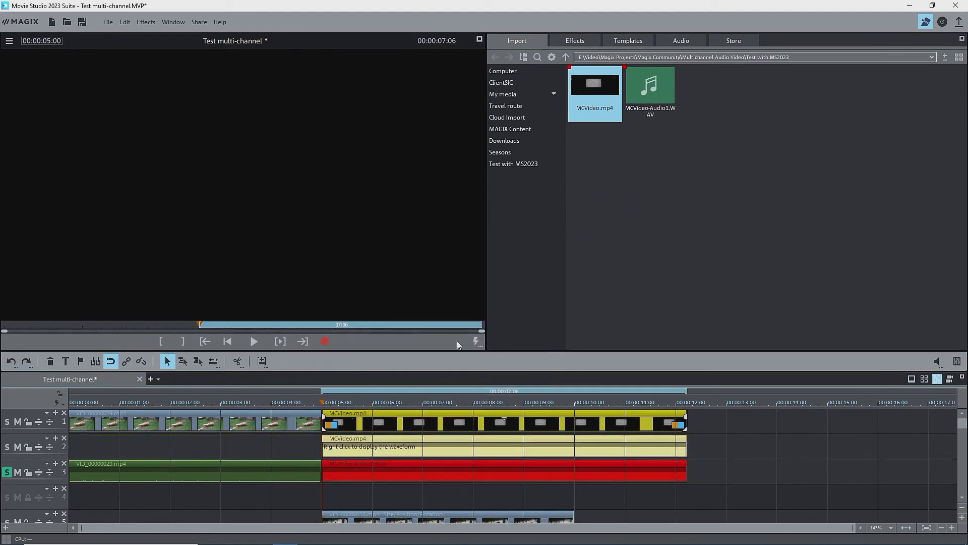
# - Switch the restored MCVideo audio clip to Audio track 2
pyautogui.click(402, 446)
pyautogui.rightClick(401, 447)
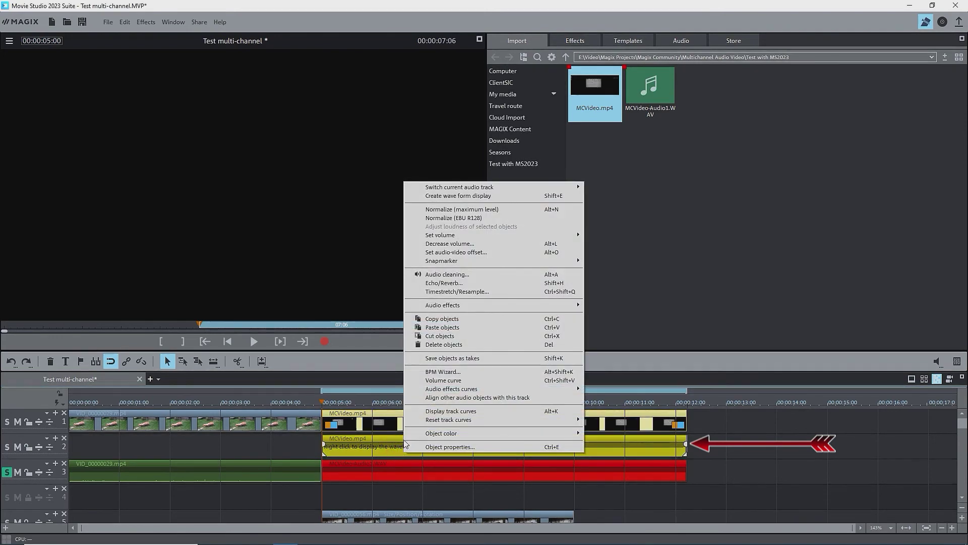
pyautogui.moveTo(503, 190)
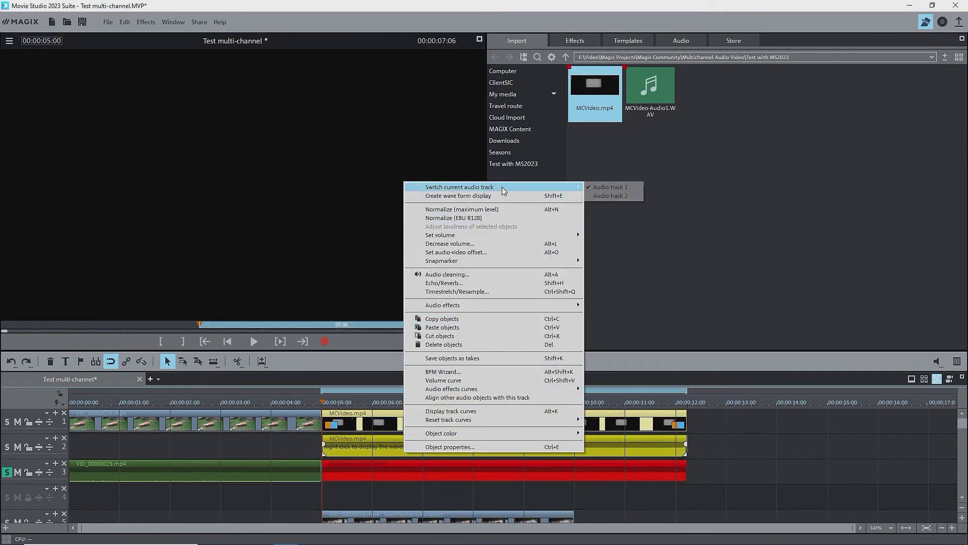
pyautogui.click(601, 197)
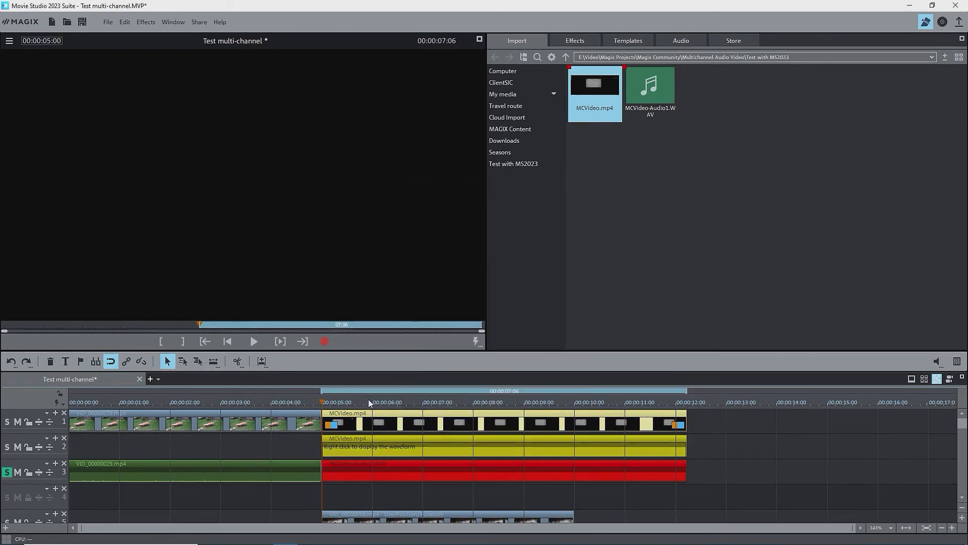
# - Show the MCVideo audio waveform with Shift+E and unsolo track 3
pyautogui.click(326, 426)
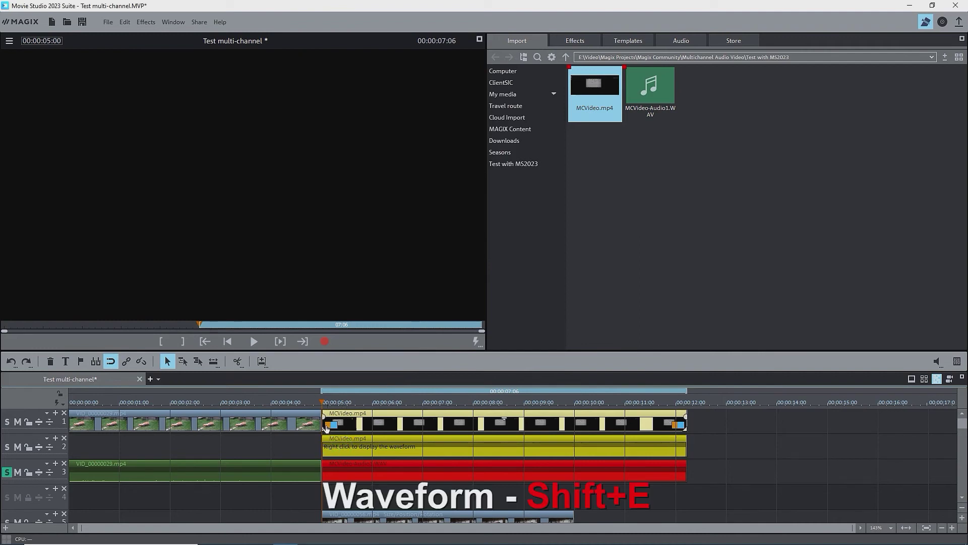
pyautogui.hotkey('shift', 'e')
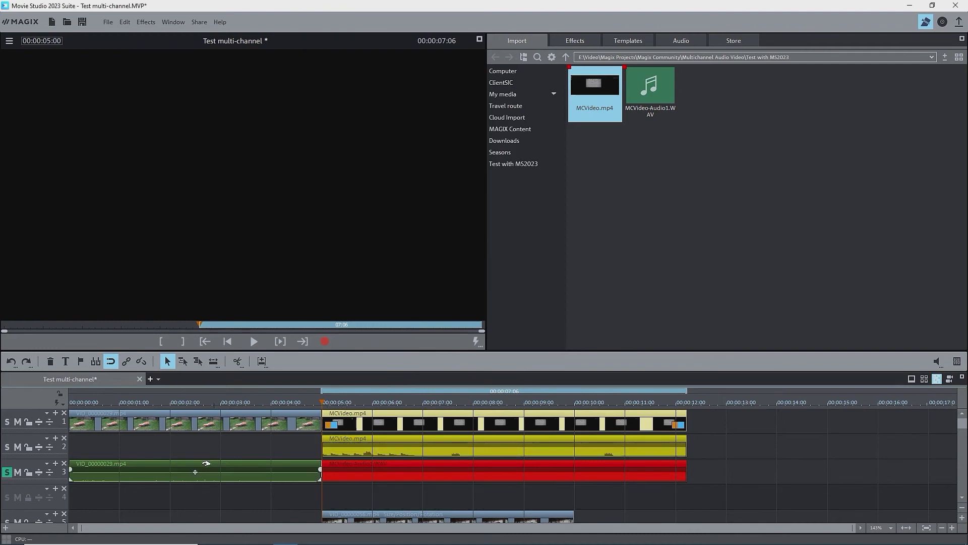
pyautogui.click(7, 472)
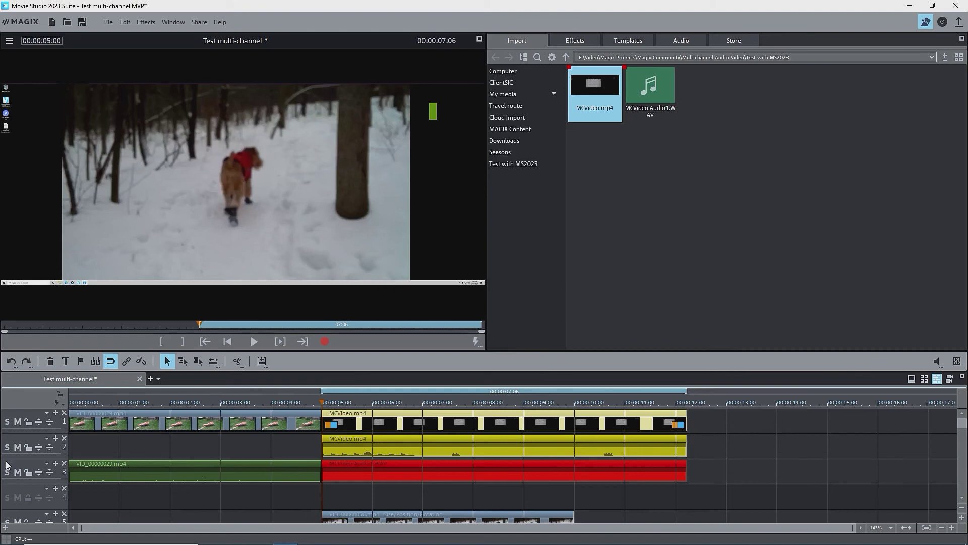
# - Solo track 2 and mix down the marked range as MCVideo-Audio2.WAV
pyautogui.click(6, 447)
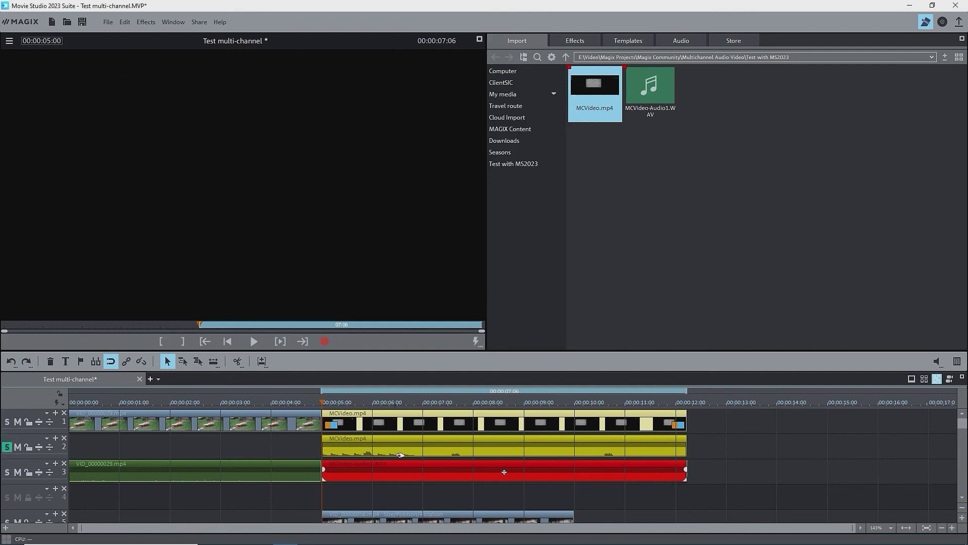
pyautogui.hotkey('ctrl', 'e')
pyautogui.click(440, 304)
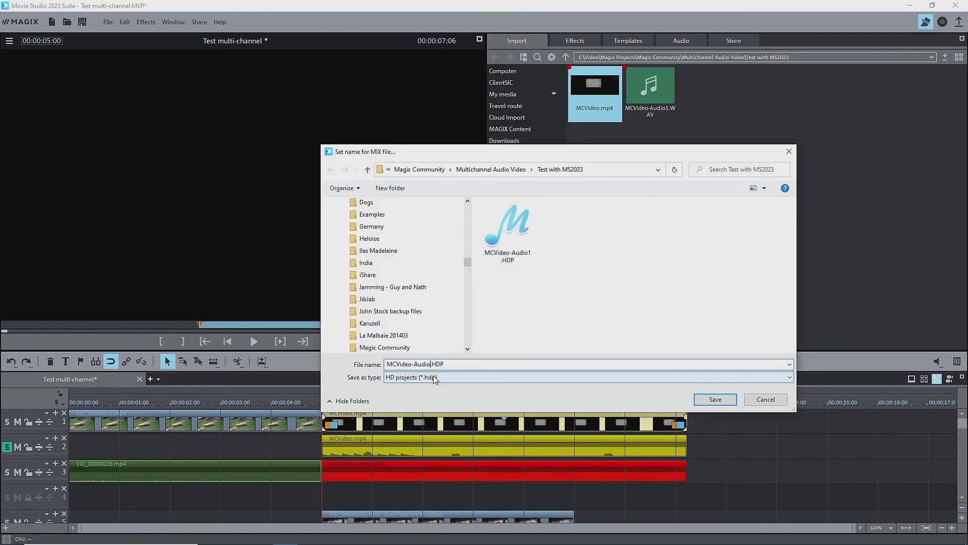
pyautogui.write('2')
pyautogui.press('Return')
# - Move the new MCVideo-Audio2.WAV clip up to track 2, above MCVideo-Audio1.WAV
pyautogui.click(605, 449)
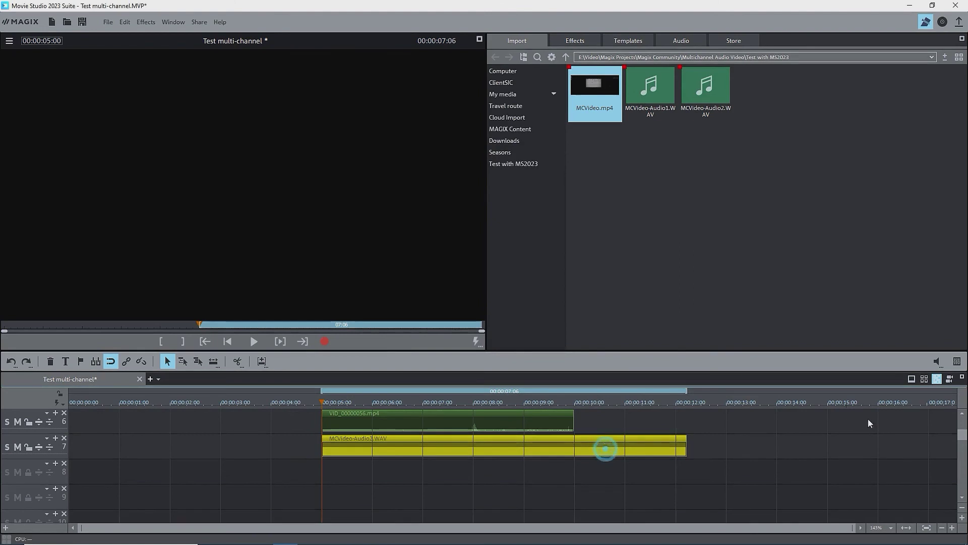
pyautogui.click(962, 413)
pyautogui.click(962, 413)
pyautogui.moveTo(549, 499); pyautogui.dragTo(549, 423)
pyautogui.click(958, 421)
pyautogui.click(415, 497)
pyautogui.moveTo(415, 497); pyautogui.dragTo(414, 447)
pyautogui.click(415, 488)
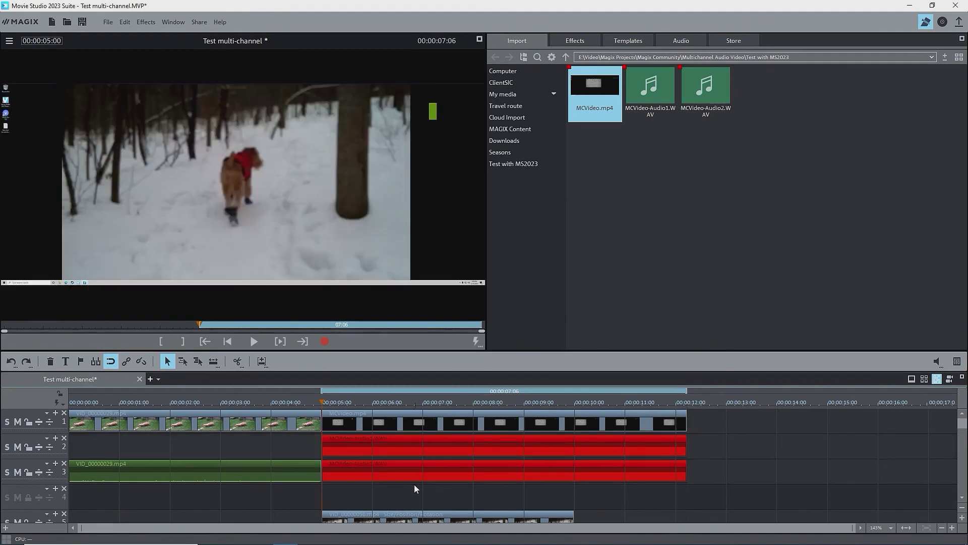
# - Unlink MCVideo from its mixdown WAVs, move VID_00000029's audio to track 2, and relink it
pyautogui.click(427, 422)
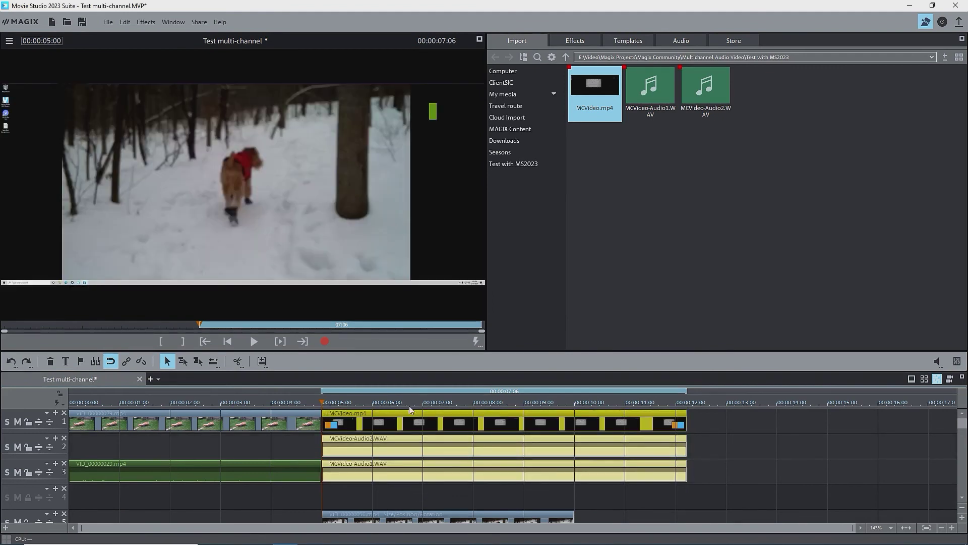
pyautogui.click(127, 365)
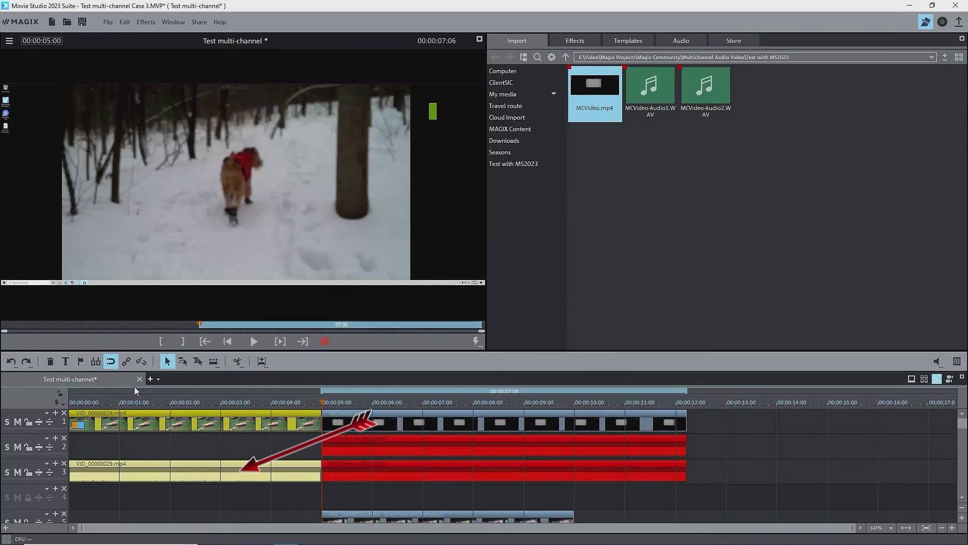
pyautogui.click(150, 456)
pyautogui.moveTo(150, 460); pyautogui.dragTo(149, 445)
pyautogui.click(149, 468)
pyautogui.click(154, 426)
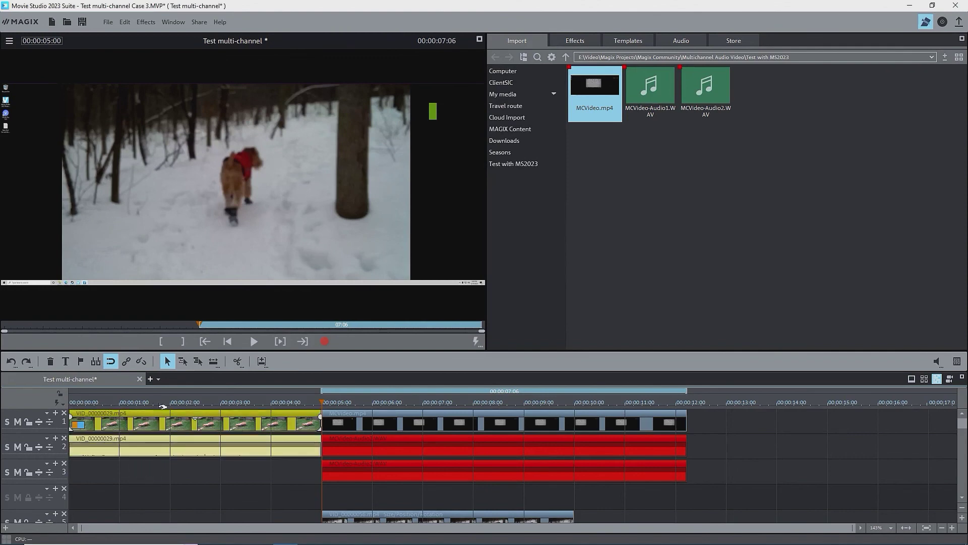
pyautogui.click(127, 365)
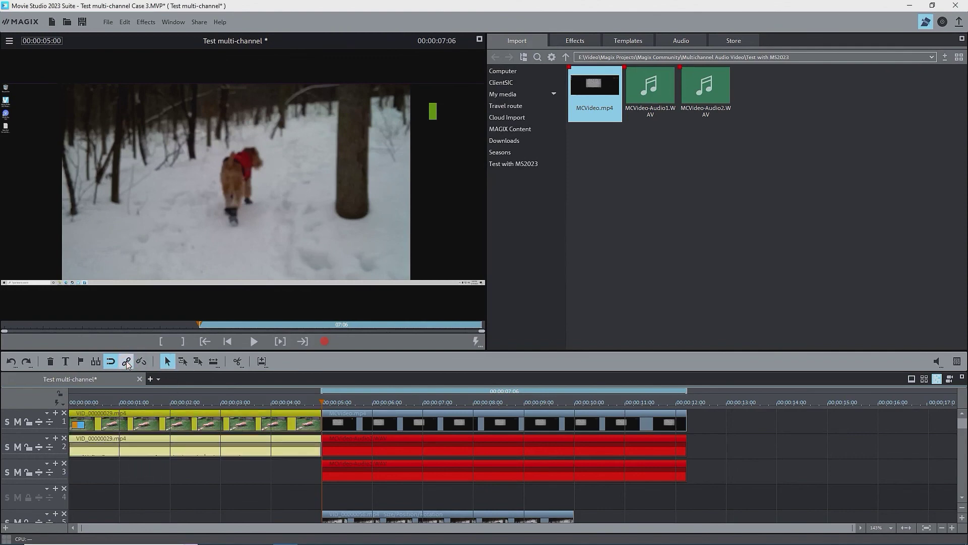